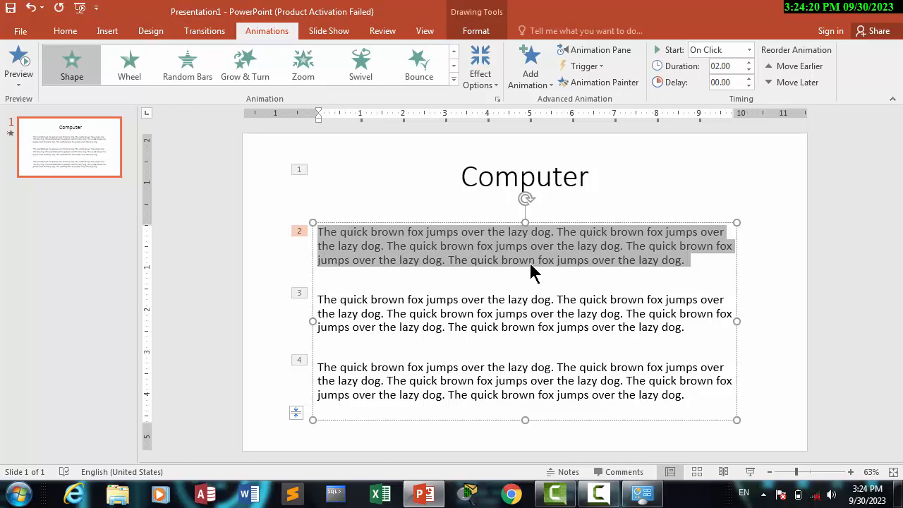
Preview the slide's animations and set the direction of the first paragraph's Shape animation to Out
{"action": "left_click", "coordinate": [495, 91]}
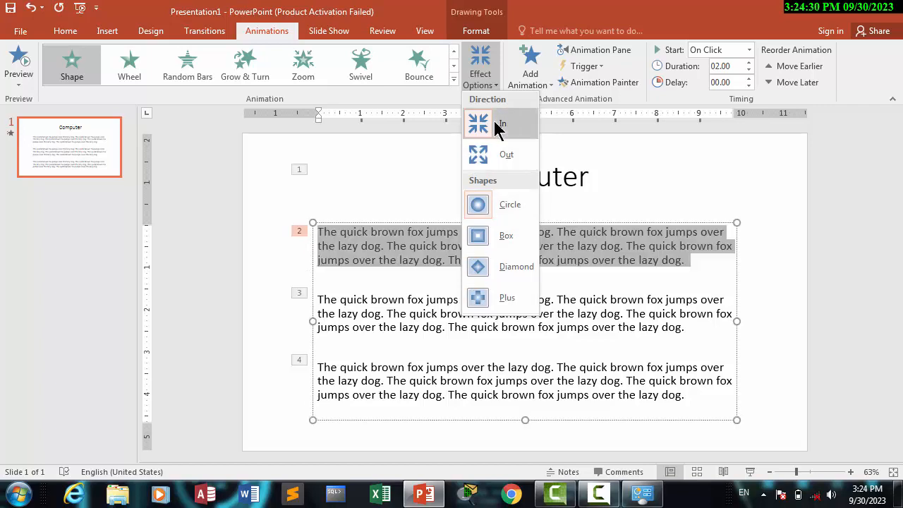
{"action": "left_click", "coordinate": [625, 195]}
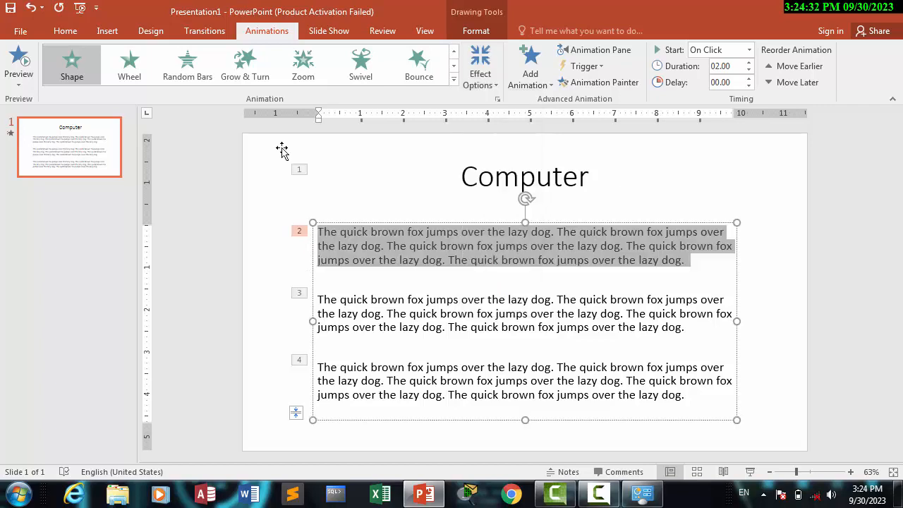
{"action": "left_click", "coordinate": [19, 58]}
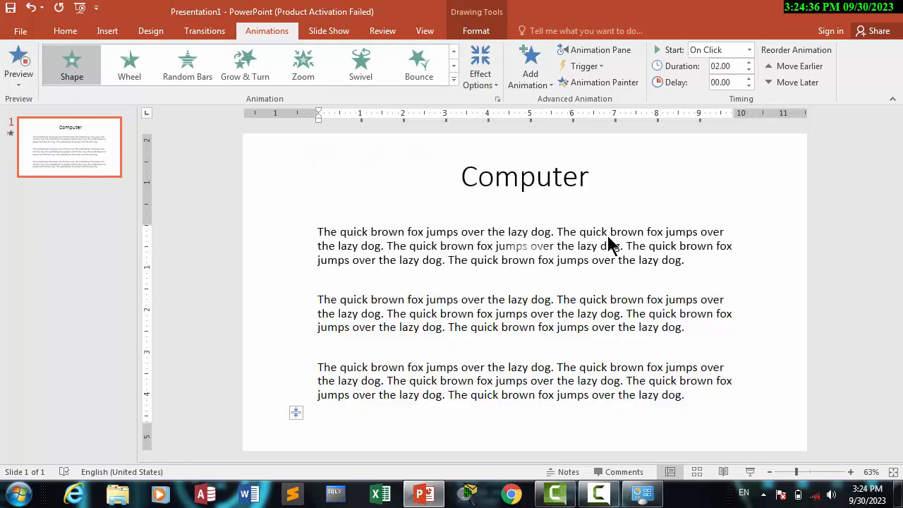
{"action": "left_click", "coordinate": [495, 88]}
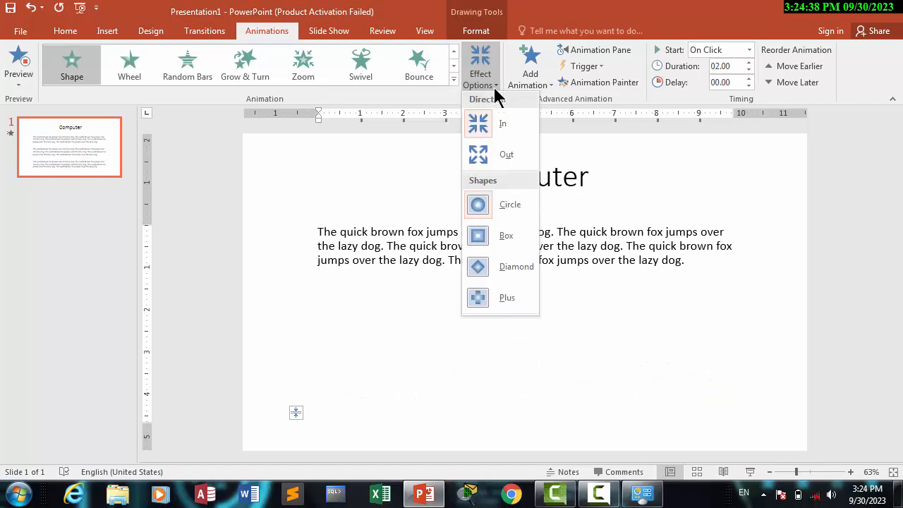
{"action": "left_click", "coordinate": [503, 153]}
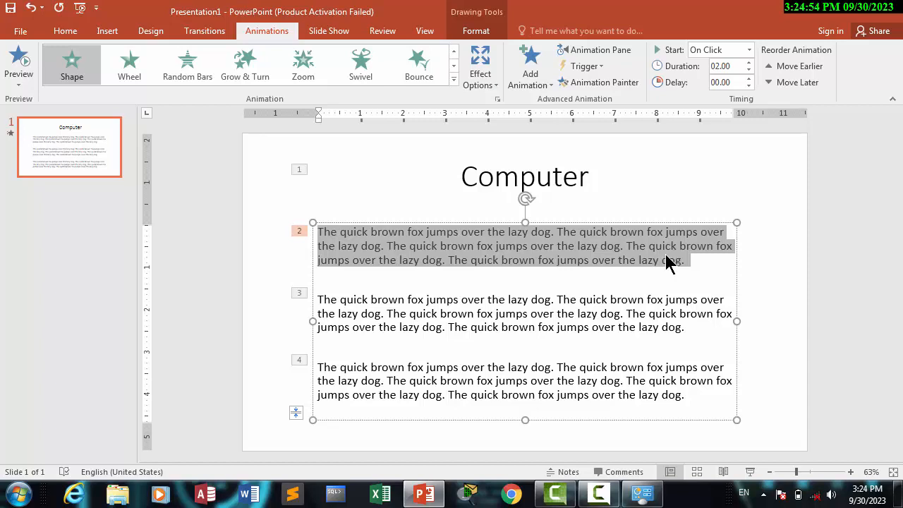
Preview the animations again and set the direction of the first paragraph's Shape animation to In
{"action": "left_click", "coordinate": [494, 82]}
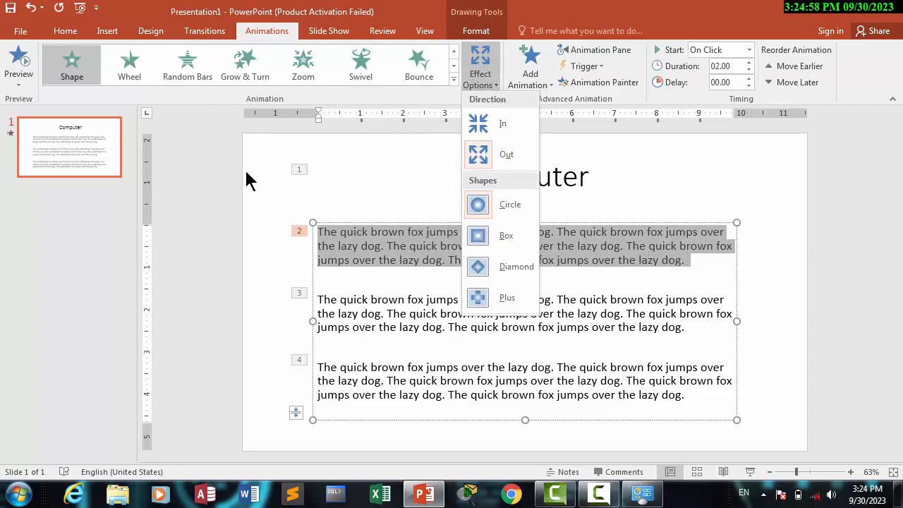
{"action": "key", "text": "Escape"}
{"action": "left_click", "coordinate": [23, 67]}
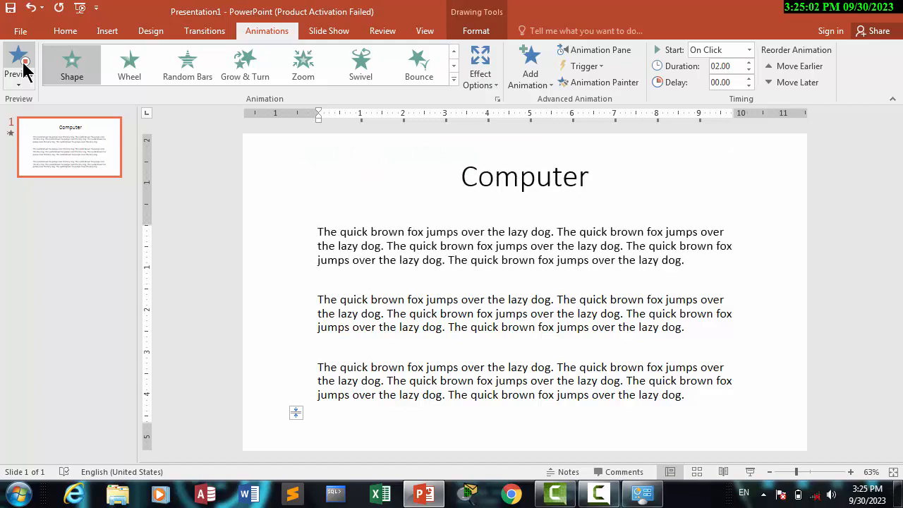
{"action": "left_click", "coordinate": [493, 257]}
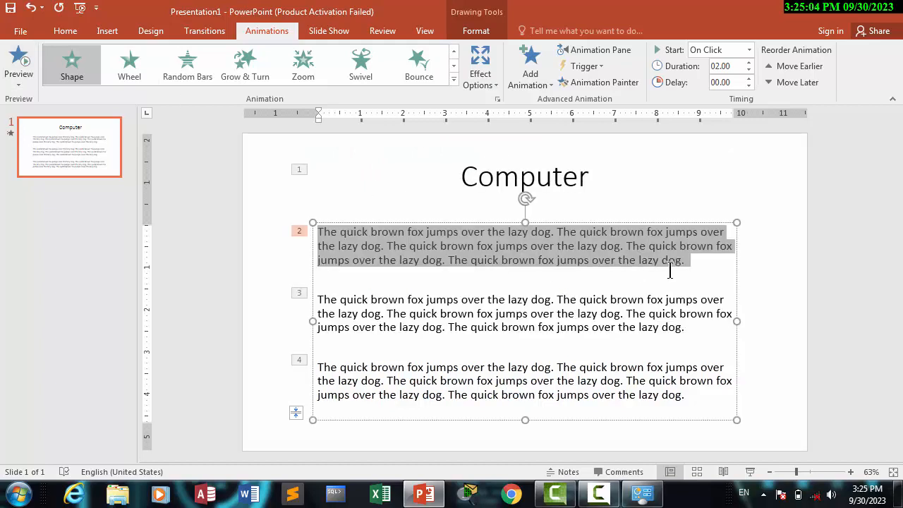
{"action": "left_click", "coordinate": [484, 83]}
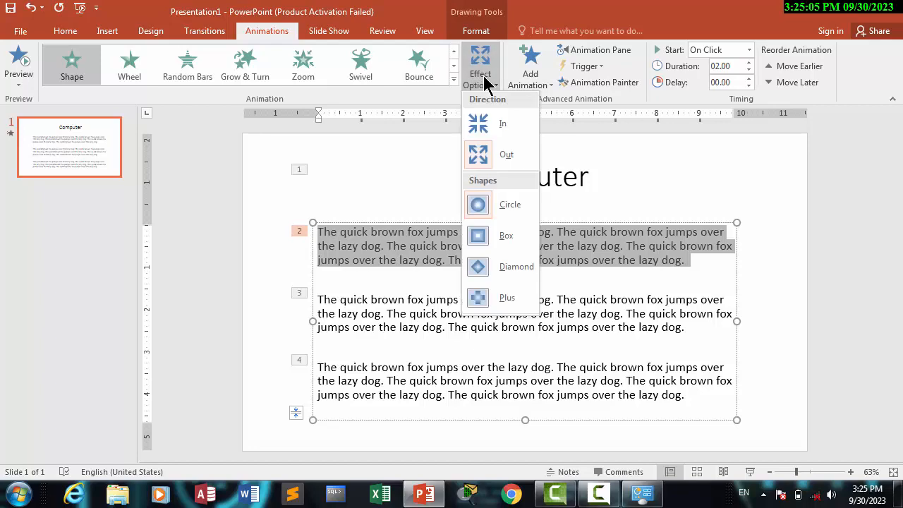
{"action": "left_click", "coordinate": [504, 134]}
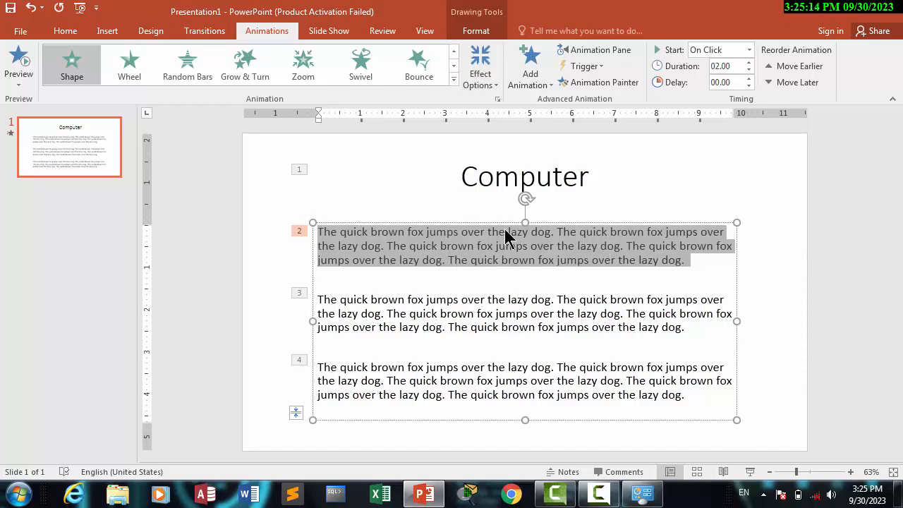
Try the Box shape for the first paragraph's animation and set it back to Circle
{"action": "left_click", "coordinate": [496, 83]}
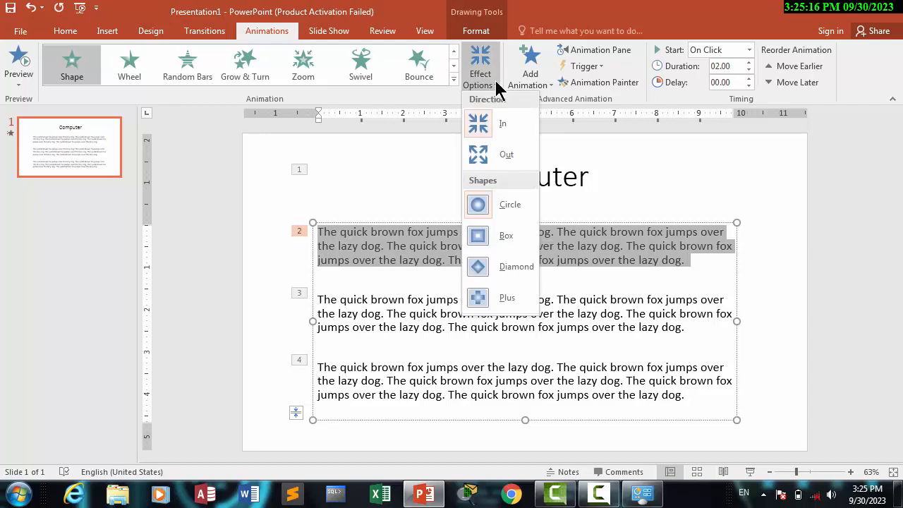
{"action": "left_click", "coordinate": [505, 237]}
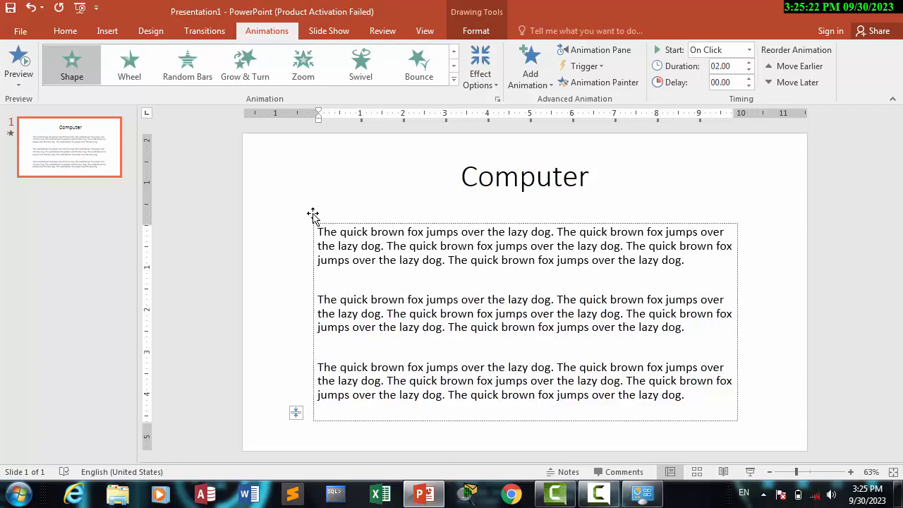
{"action": "left_click", "coordinate": [494, 79]}
{"action": "left_click", "coordinate": [498, 208]}
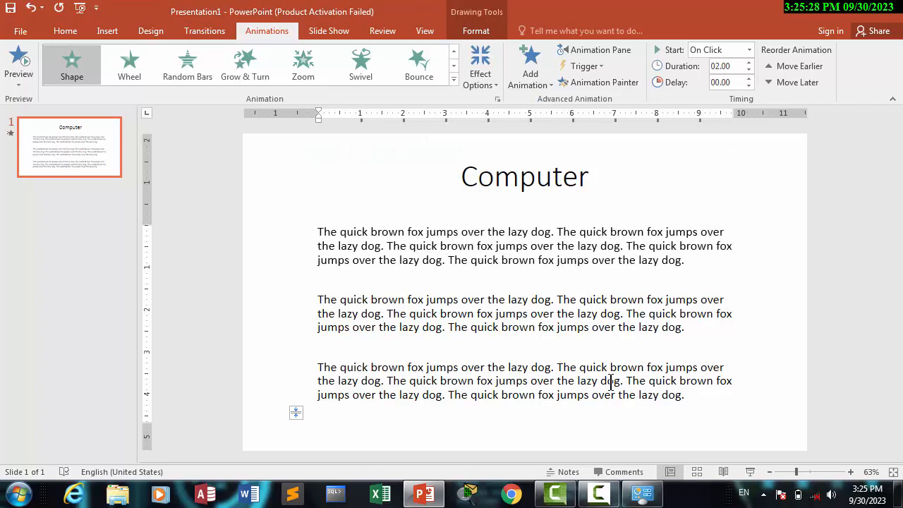
Remove the animation from the second paragraph and delete the empty line between it and the first paragraph
{"action": "left_click", "coordinate": [684, 299]}
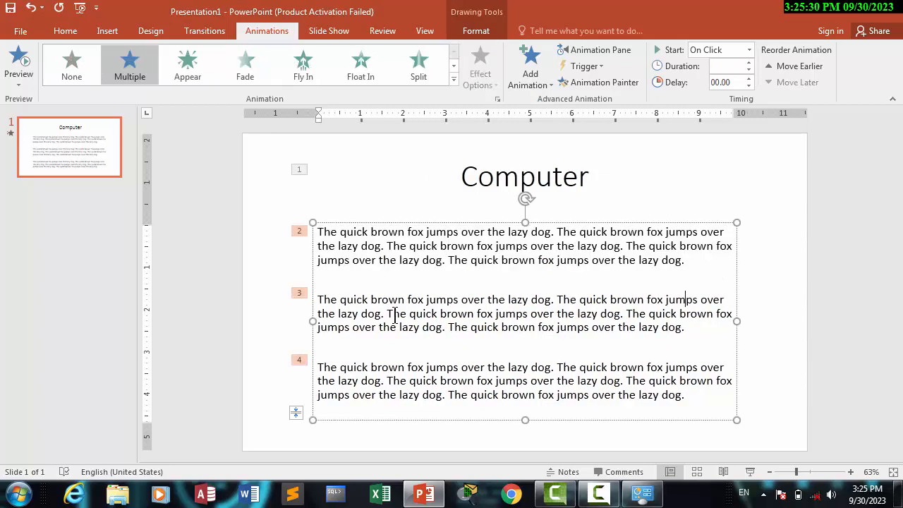
{"action": "left_click_drag", "start_coordinate": [695, 343], "coordinate": [322, 297]}
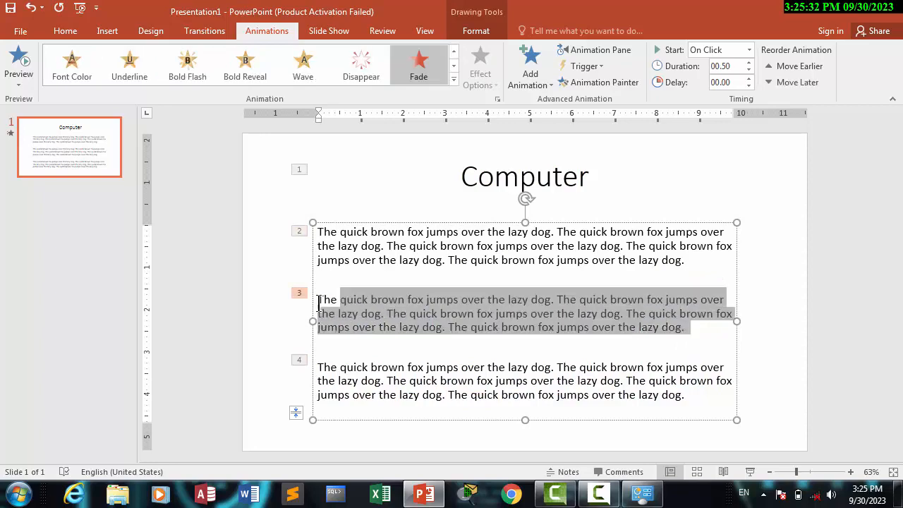
{"action": "left_click", "coordinate": [453, 77]}
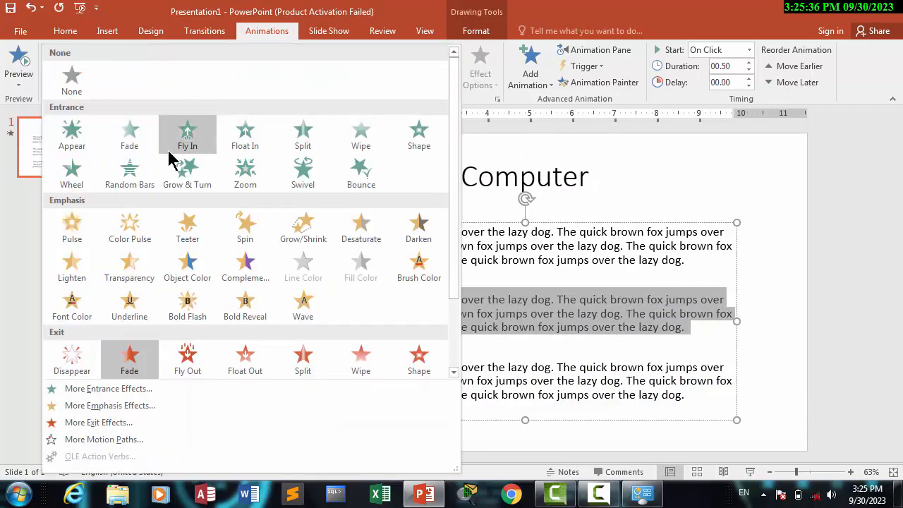
{"action": "left_click", "coordinate": [65, 80]}
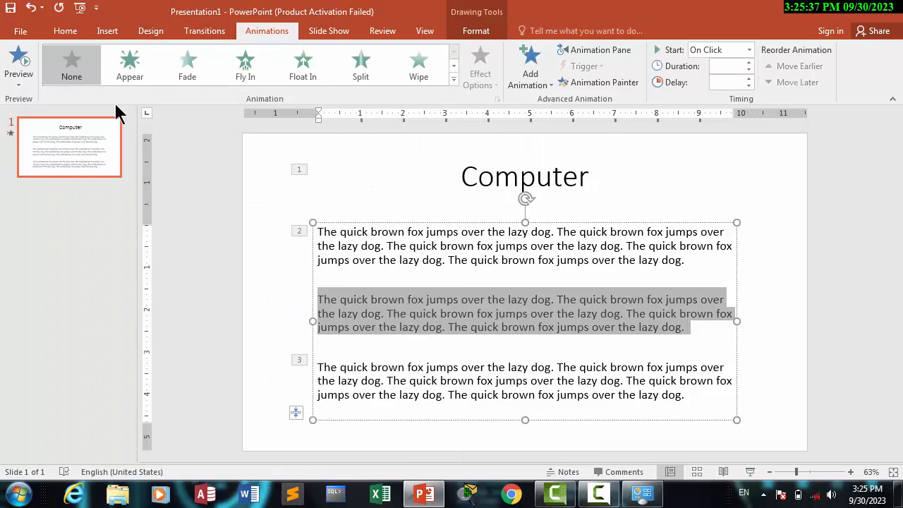
{"action": "left_click", "coordinate": [354, 275]}
{"action": "key", "text": "BackSpace"}
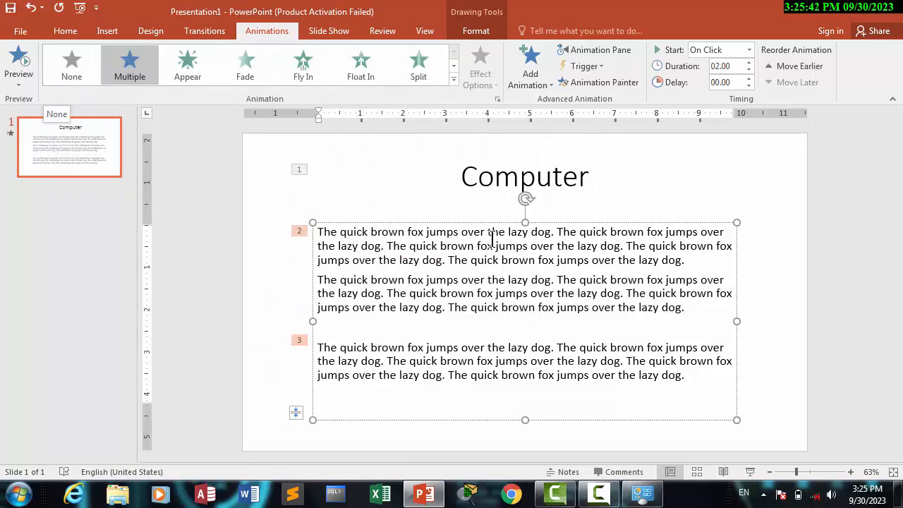
Apply the Shape entrance animation to the first two paragraphs and merge them into a single paragraph
{"action": "left_click_drag", "start_coordinate": [695, 318], "coordinate": [287, 209]}
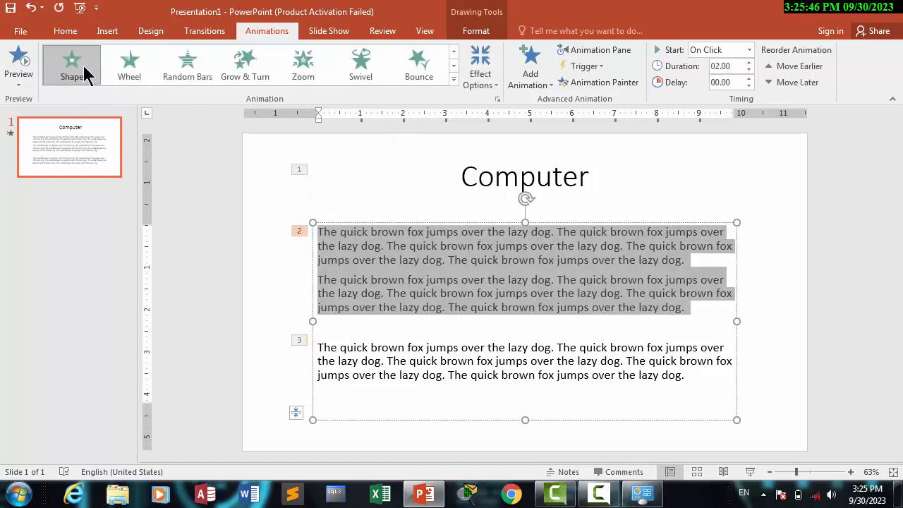
{"action": "left_click", "coordinate": [85, 73]}
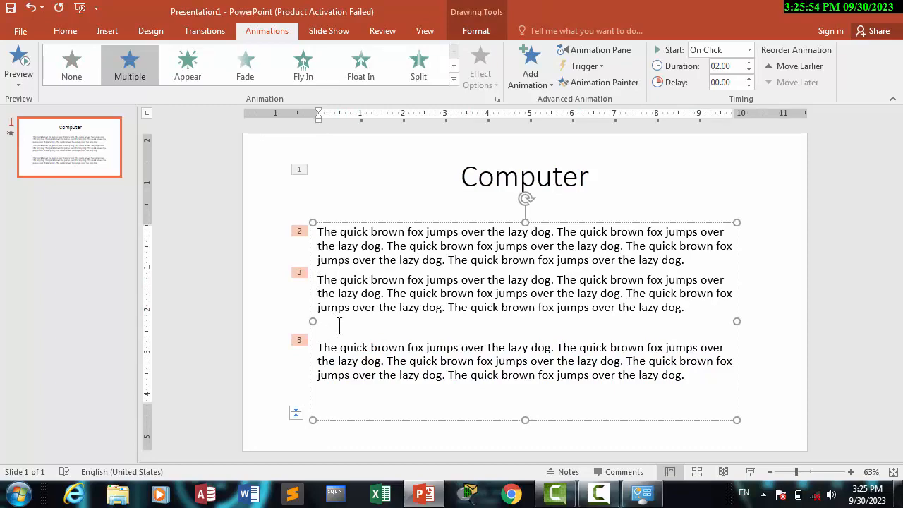
{"action": "key", "text": "BackSpace"}
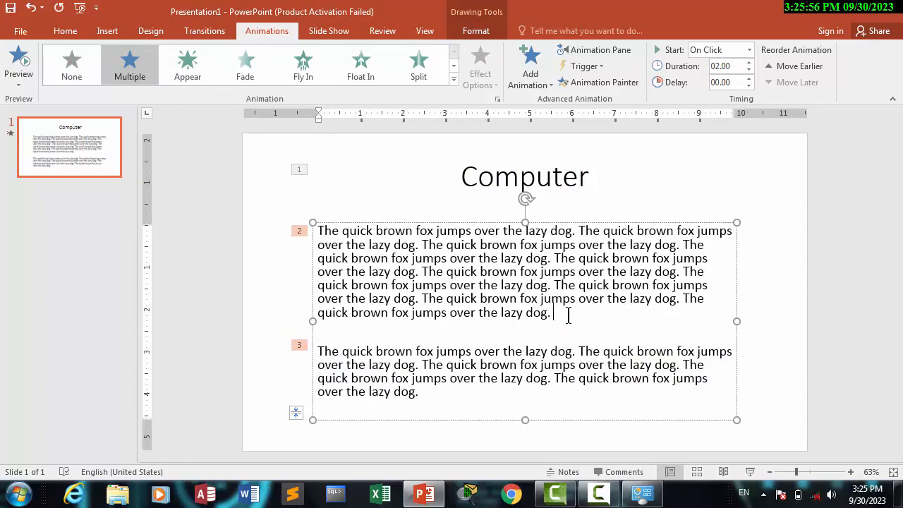
Preview the merged paragraph's Shape animation and set its shape to Box
{"action": "left_click", "coordinate": [302, 229]}
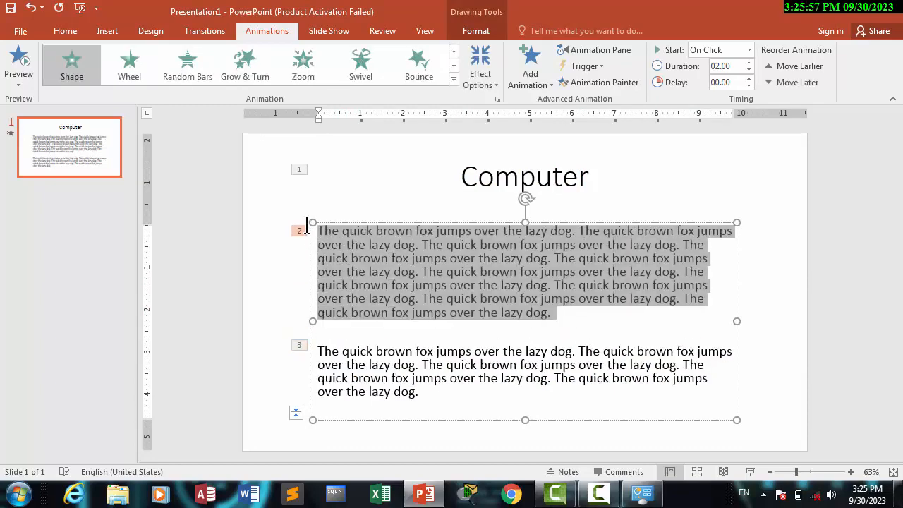
{"action": "left_click", "coordinate": [21, 60]}
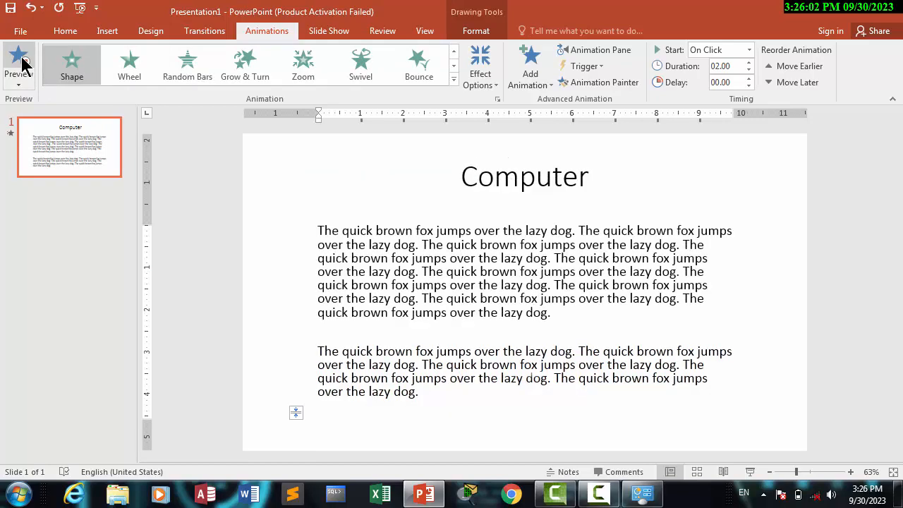
{"action": "left_click", "coordinate": [498, 86]}
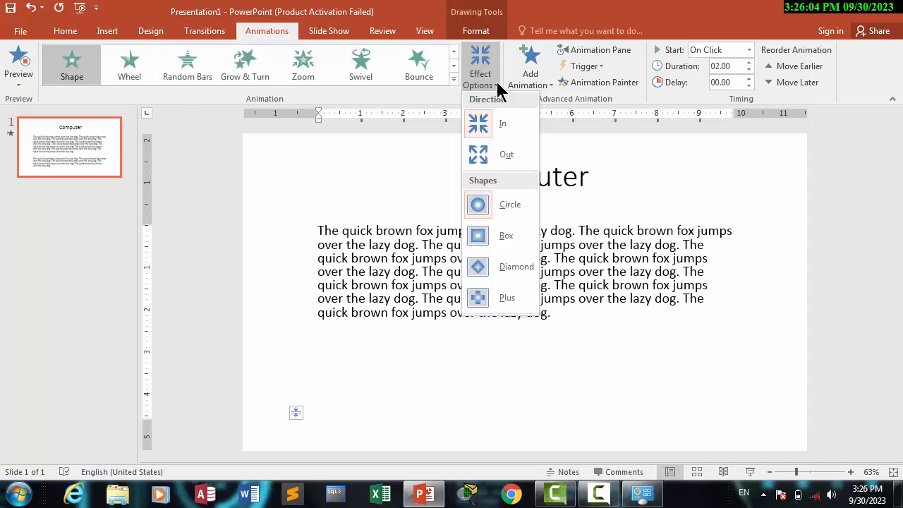
{"action": "left_click", "coordinate": [499, 238]}
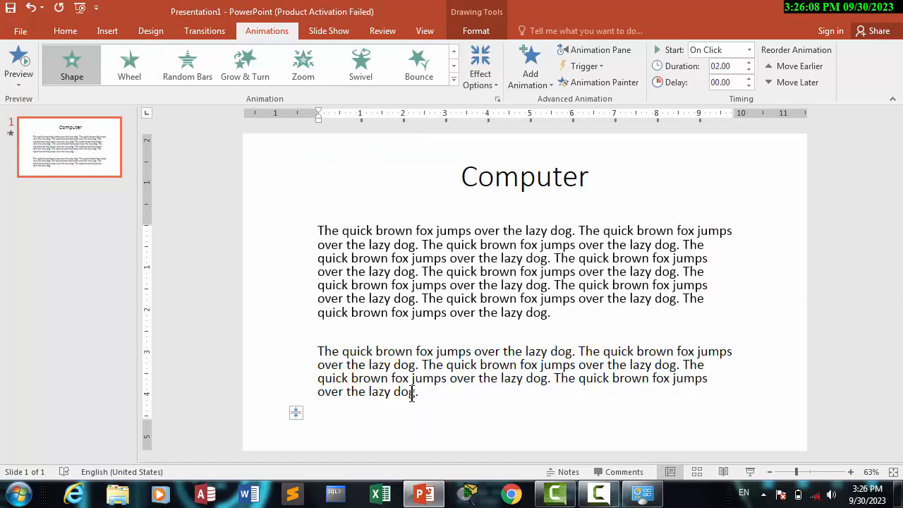
Try the Diamond shape for the merged paragraph's animation and set it to Plus
{"action": "left_click", "coordinate": [488, 79]}
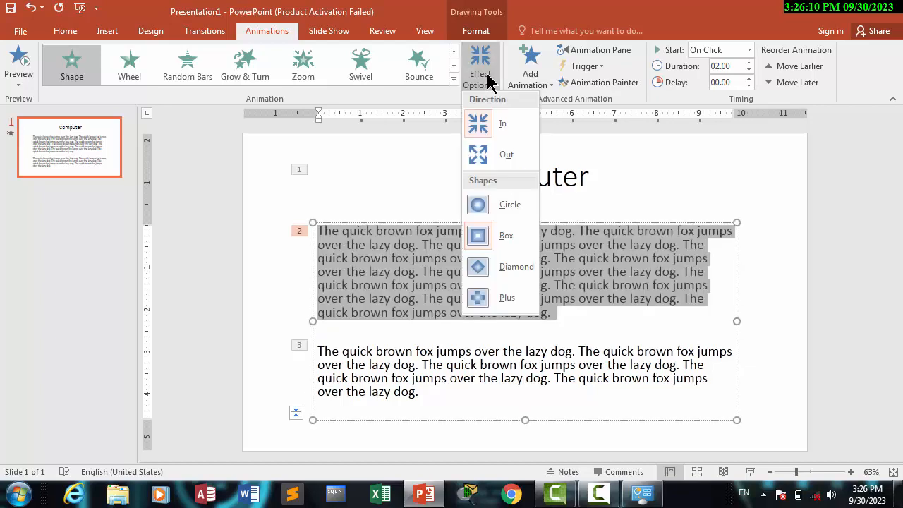
{"action": "left_click", "coordinate": [513, 270]}
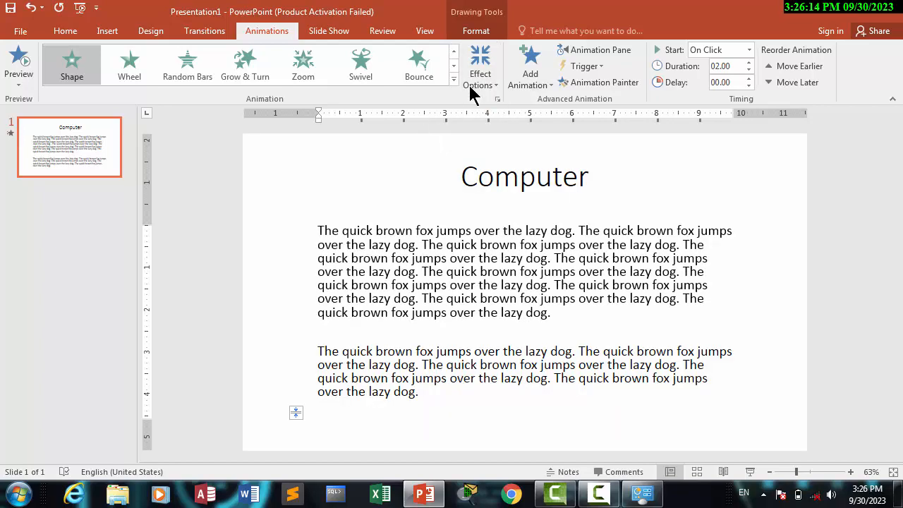
{"action": "left_click", "coordinate": [494, 86]}
{"action": "left_click", "coordinate": [505, 300]}
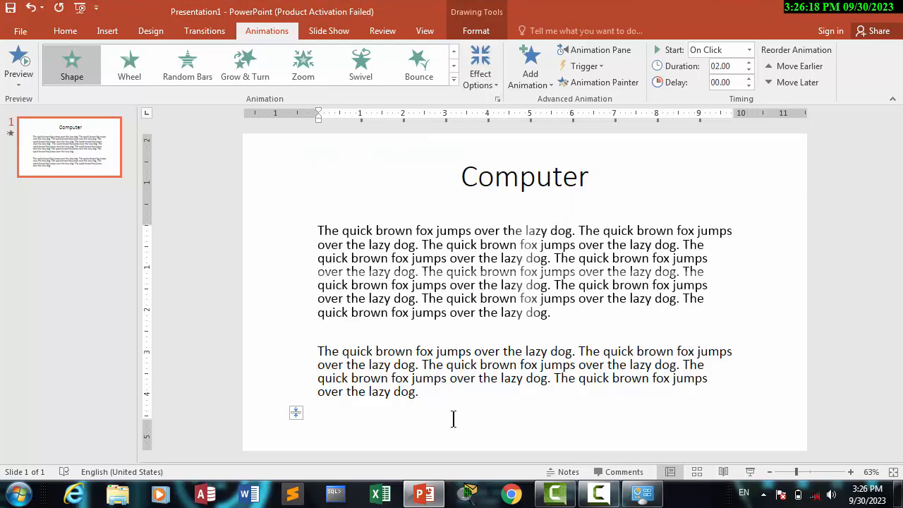
{"action": "left_click", "coordinate": [541, 313]}
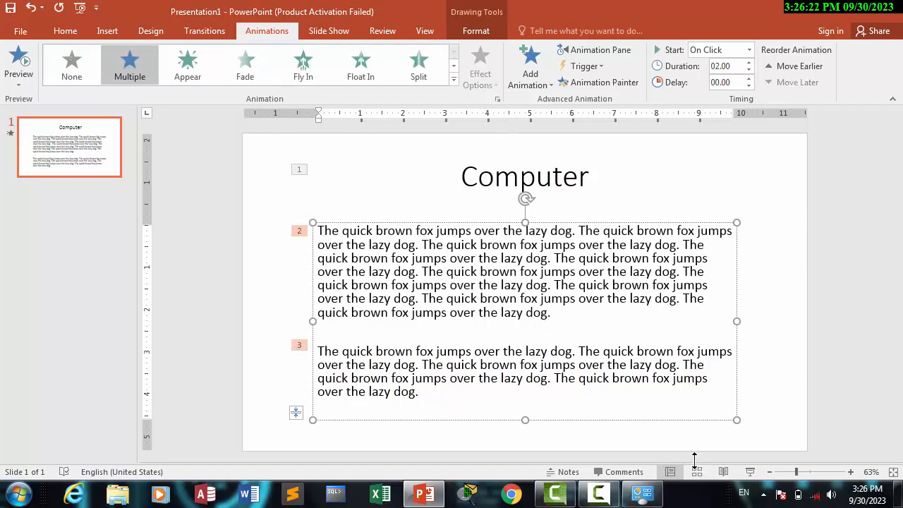
{"action": "left_click", "coordinate": [596, 497]}
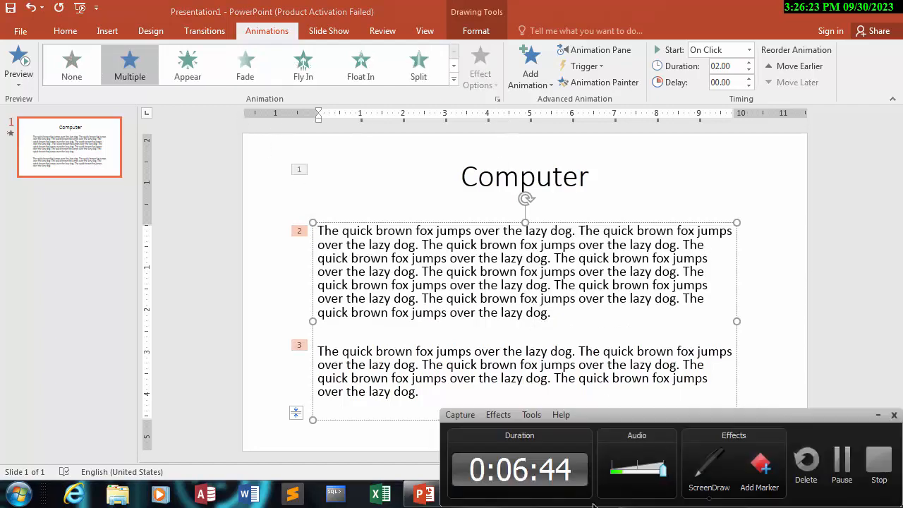
{"action": "left_click", "coordinate": [841, 466]}
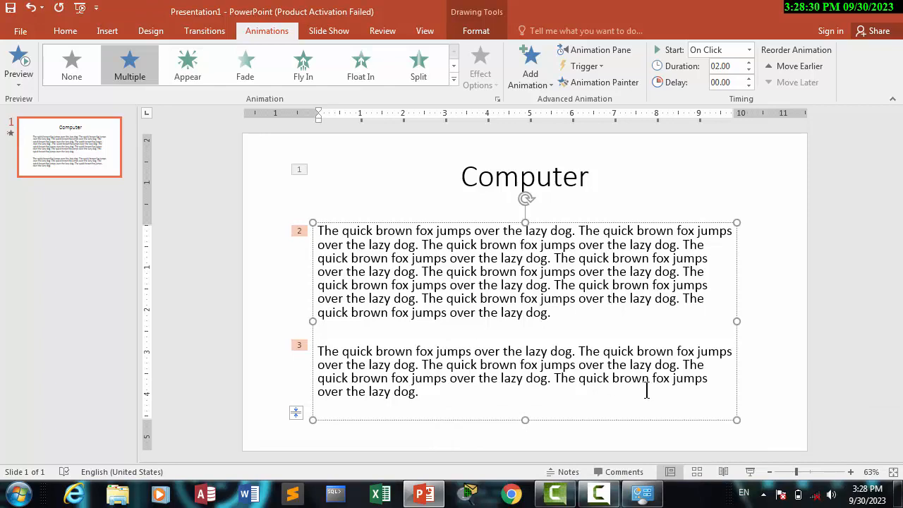
Remove all animations from the slide's title and body text by setting their animation to None
{"action": "key", "text": "ctrl+a"}
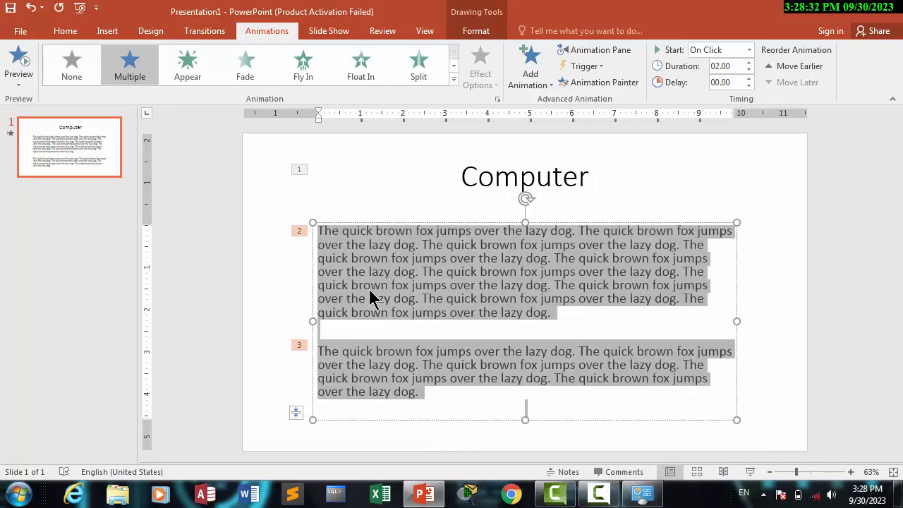
{"action": "left_click", "coordinate": [275, 294]}
{"action": "key", "text": "ctrl+a"}
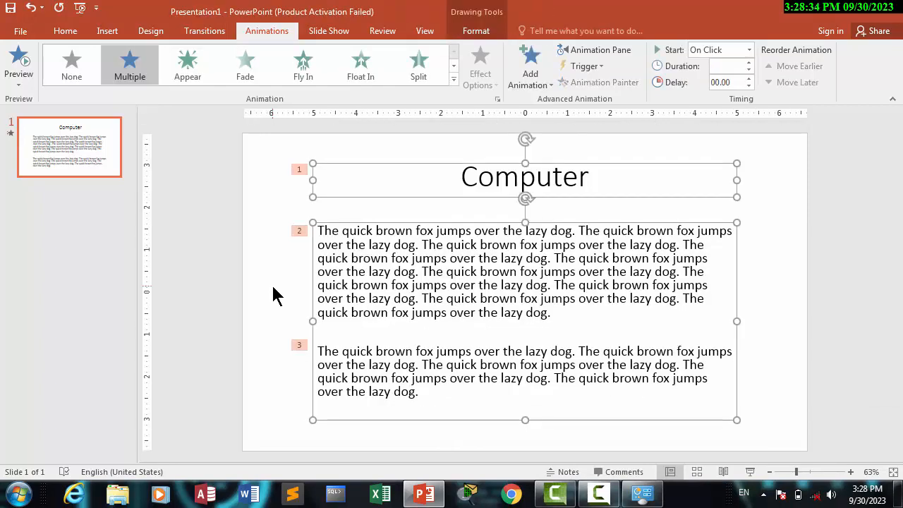
{"action": "left_click", "coordinate": [72, 70]}
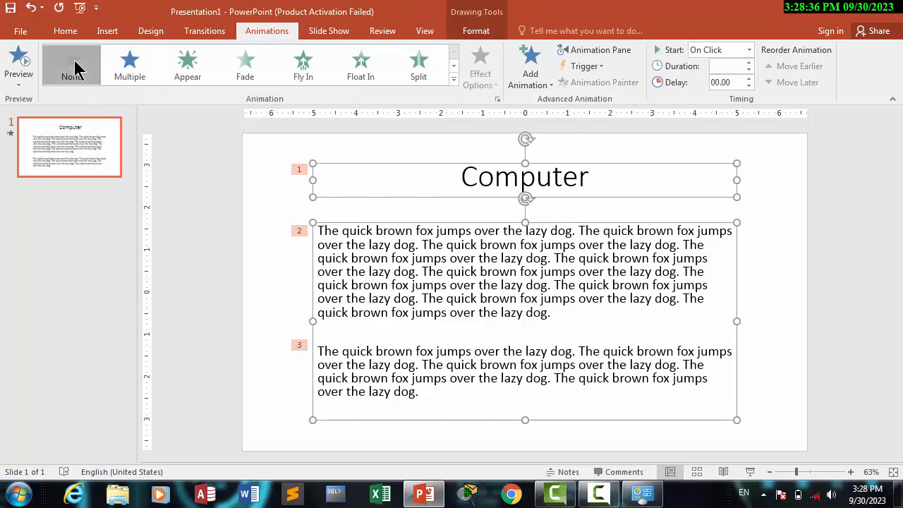
{"action": "left_click", "coordinate": [286, 260]}
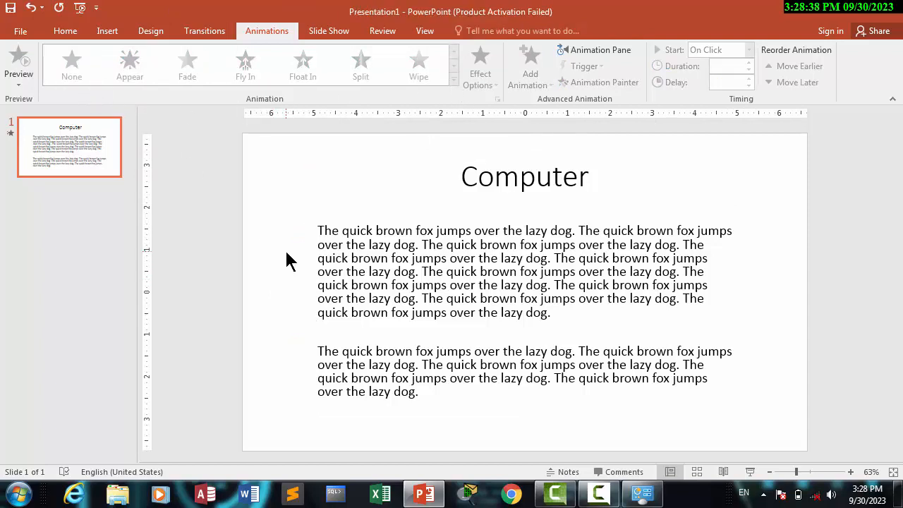
Duplicate the Computer slide and return to the first slide
{"action": "left_click", "coordinate": [55, 127]}
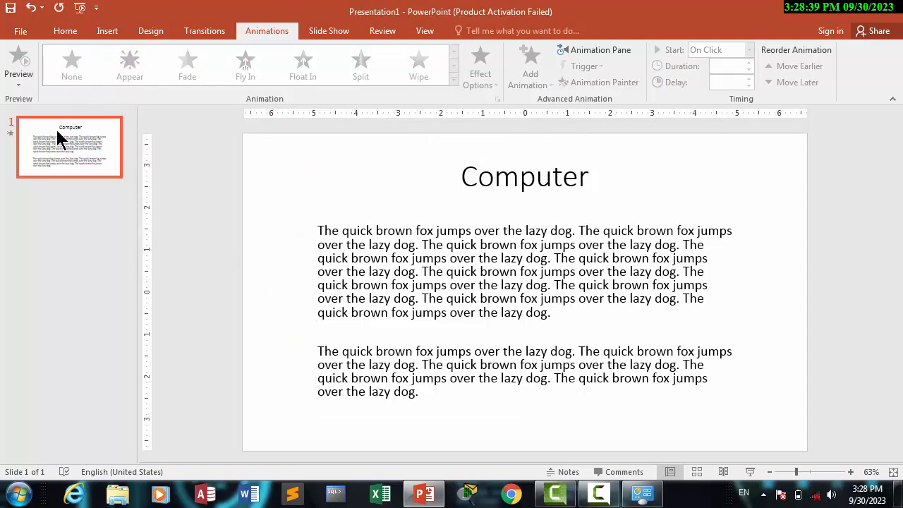
{"action": "left_click", "coordinate": [61, 33]}
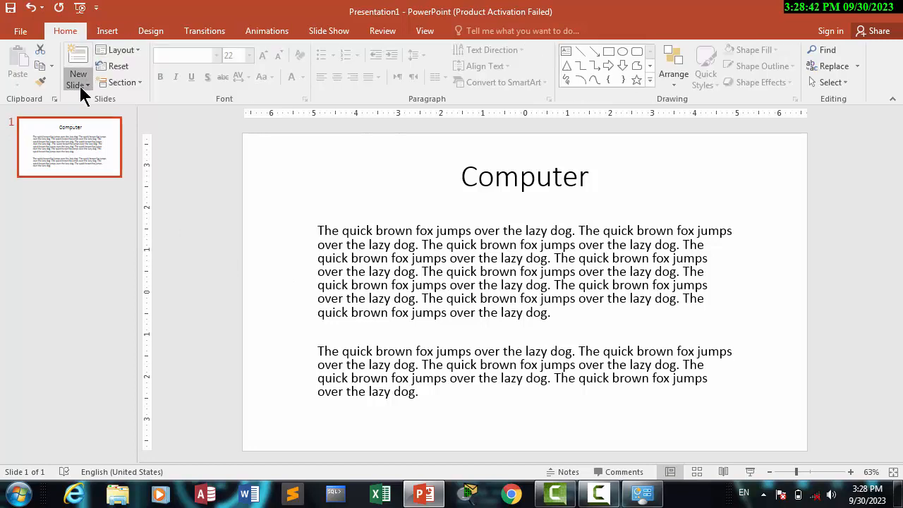
{"action": "left_click", "coordinate": [78, 83]}
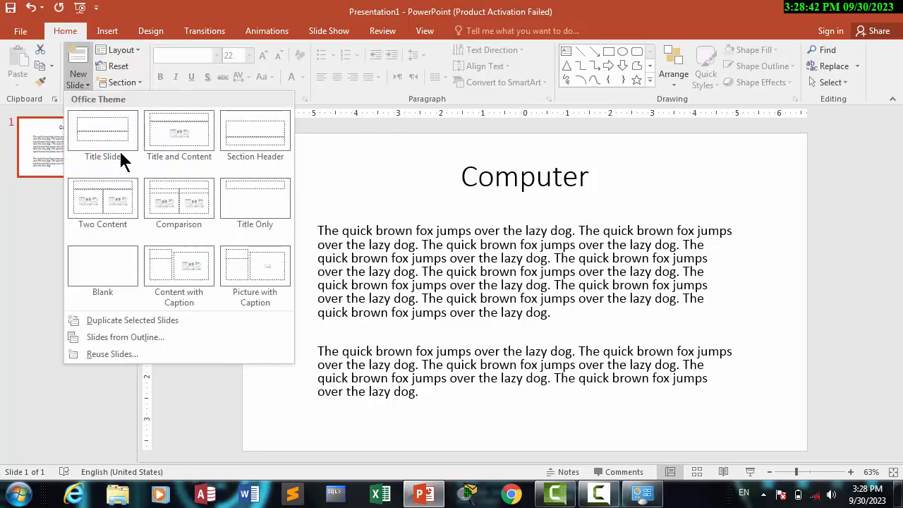
{"action": "left_click", "coordinate": [117, 326]}
{"action": "left_click", "coordinate": [83, 157]}
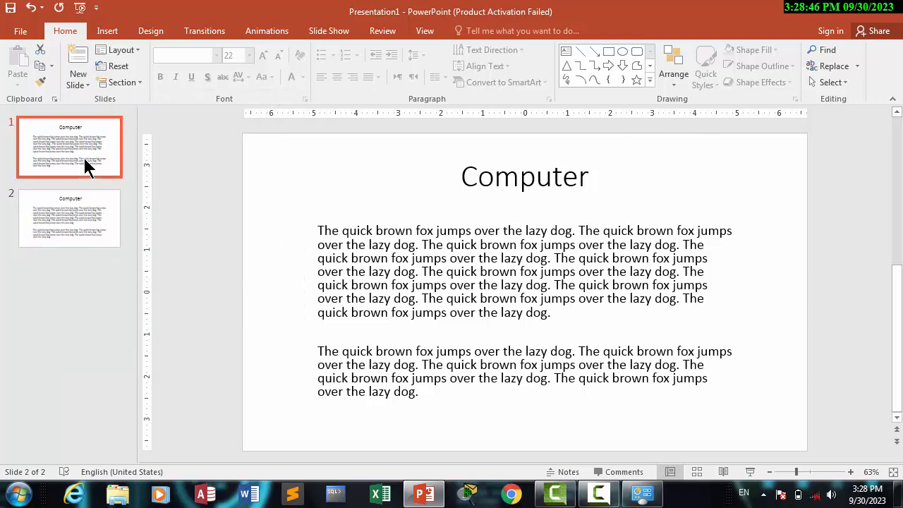
Add the heading "mouse" above the first body paragraph on slide 1 and format it bold at 28 pt
{"action": "left_click", "coordinate": [551, 256]}
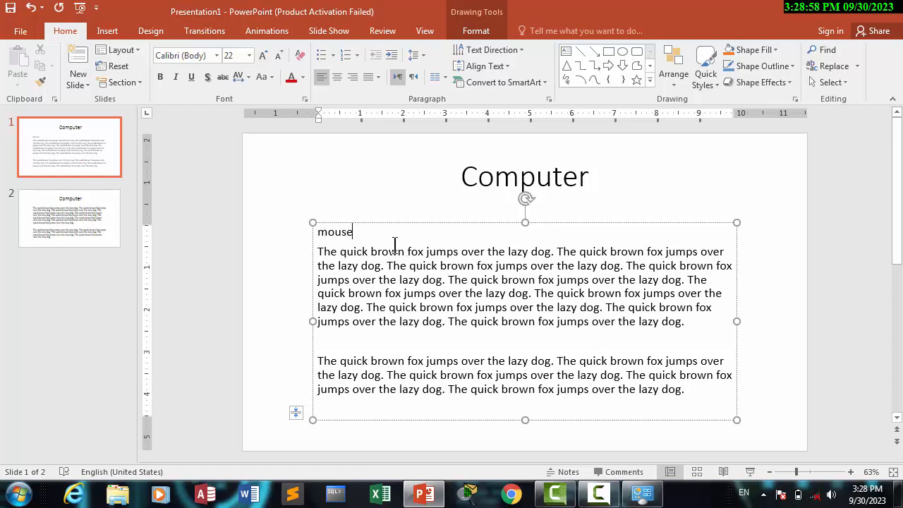
{"action": "double_click", "coordinate": [299, 232]}
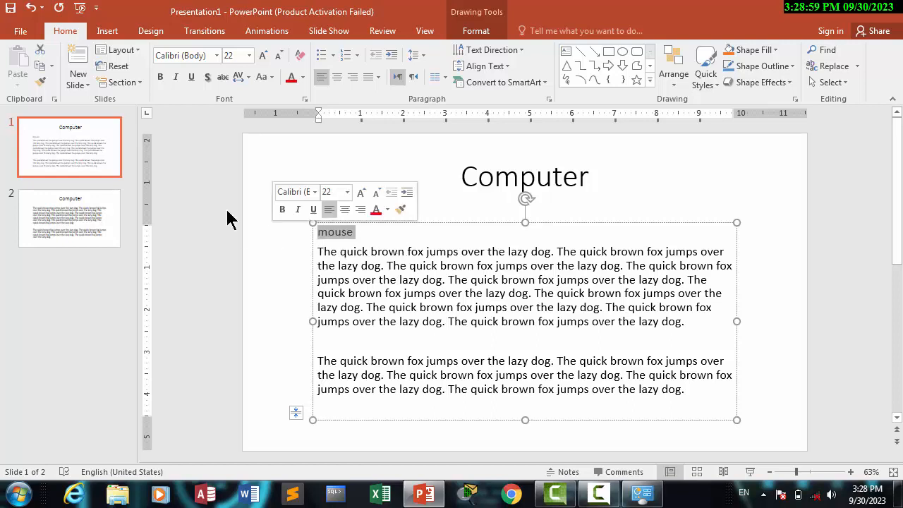
{"action": "left_click", "coordinate": [160, 78]}
{"action": "left_click", "coordinate": [262, 55]}
{"action": "left_click", "coordinate": [262, 55]}
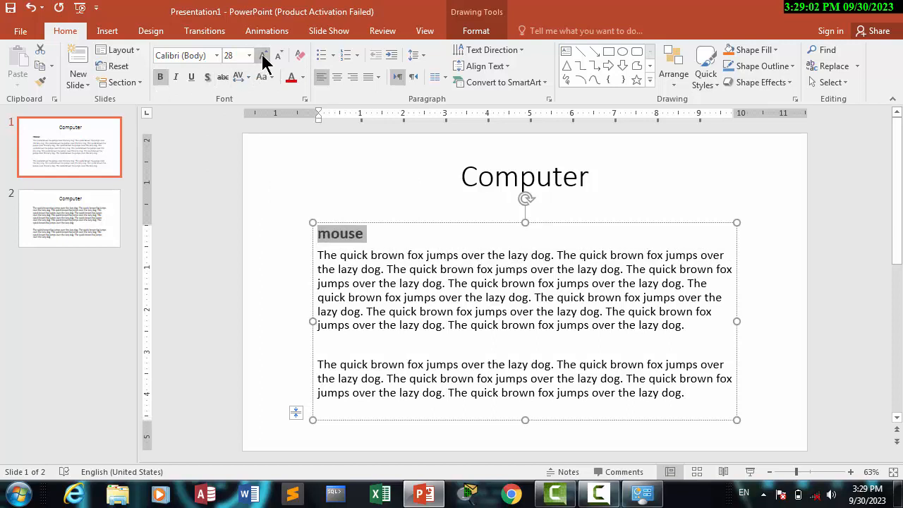
Add the heading "keyboard" above the second body paragraph and format it bold at 24 pt
{"action": "left_click", "coordinate": [330, 352]}
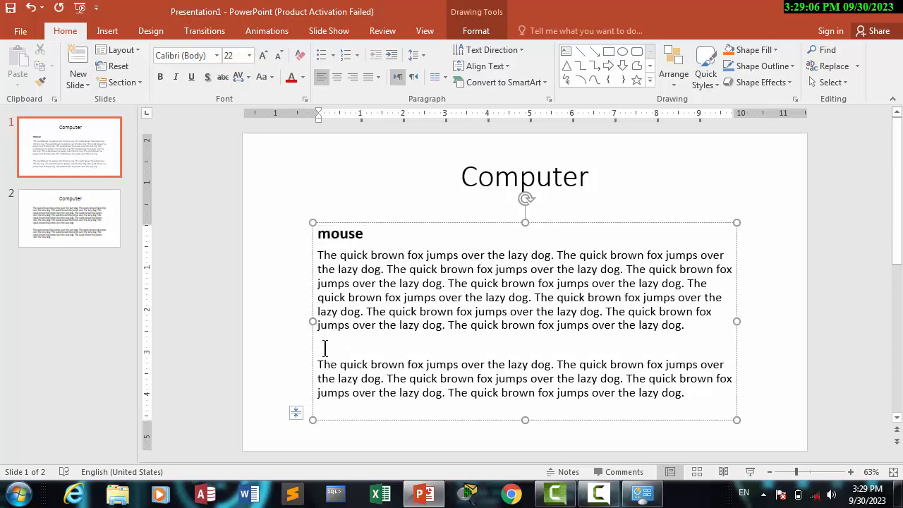
{"action": "type", "text": "keyboard"}
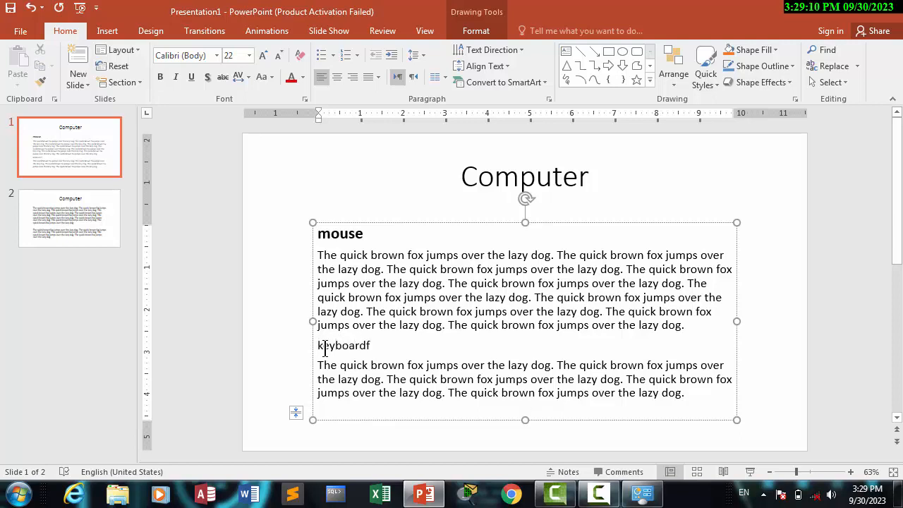
{"action": "left_click", "coordinate": [278, 346], "text": "shift"}
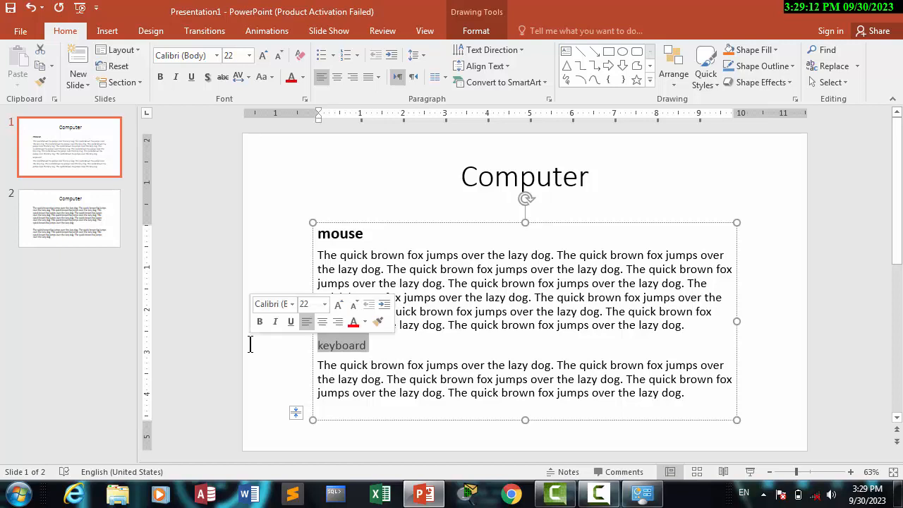
{"action": "key", "text": "ctrl+b"}
{"action": "key", "text": "ctrl+shift+period"}
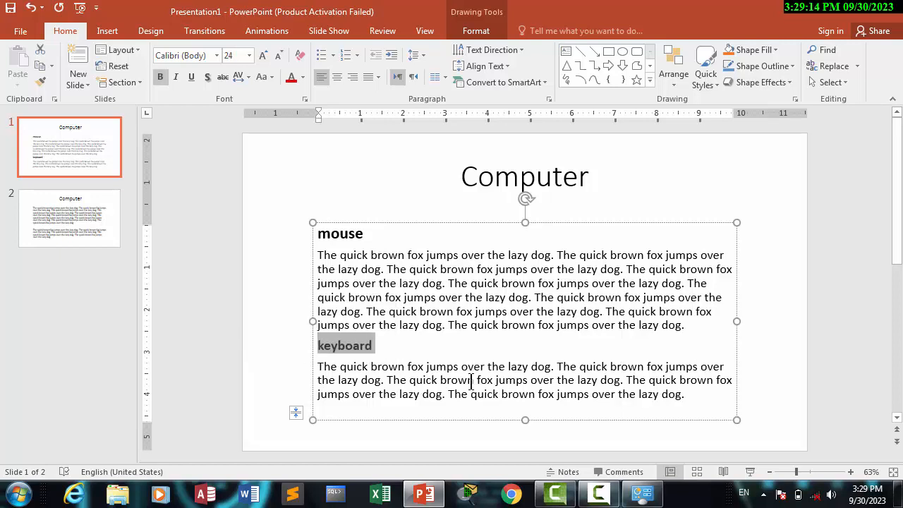
{"action": "left_click", "coordinate": [493, 382]}
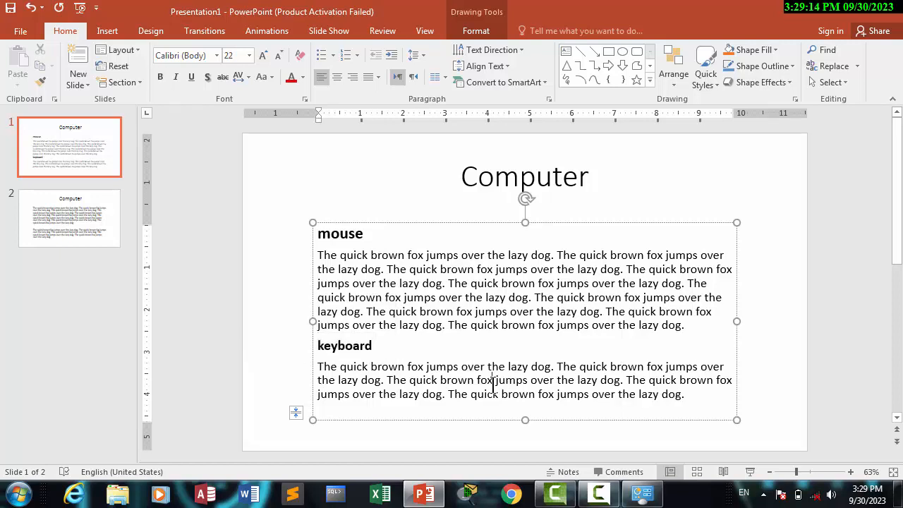
Format the title "Computer" on slide 1 as bold, 60 pt, in standard green
{"action": "left_click", "coordinate": [567, 178]}
{"action": "left_click", "coordinate": [597, 163]}
{"action": "key", "text": "ctrl+b"}
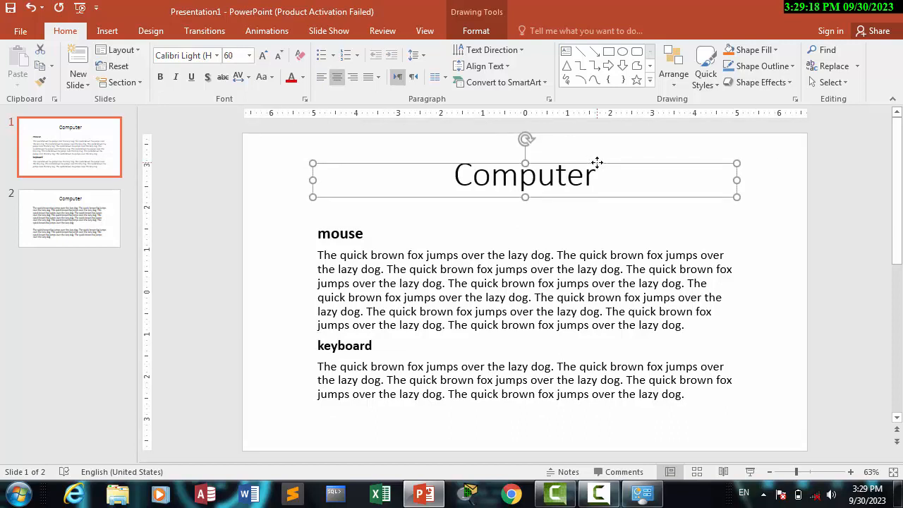
{"action": "key", "text": "ctrl+shift+period"}
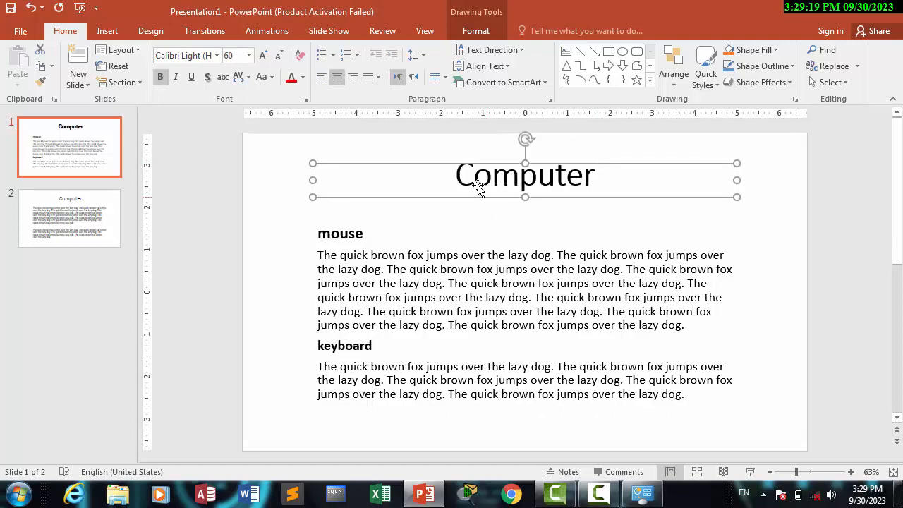
{"action": "left_click", "coordinate": [304, 77]}
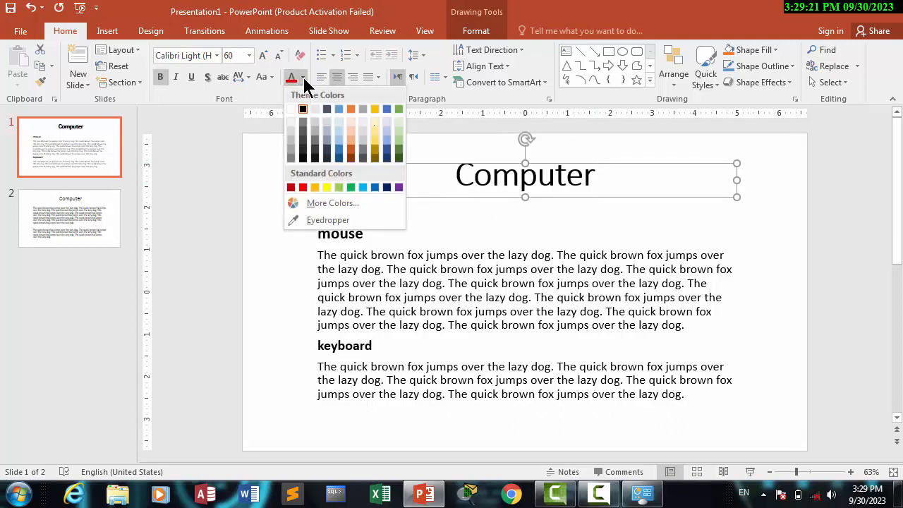
{"action": "left_click", "coordinate": [350, 188]}
{"action": "left_click", "coordinate": [609, 500]}
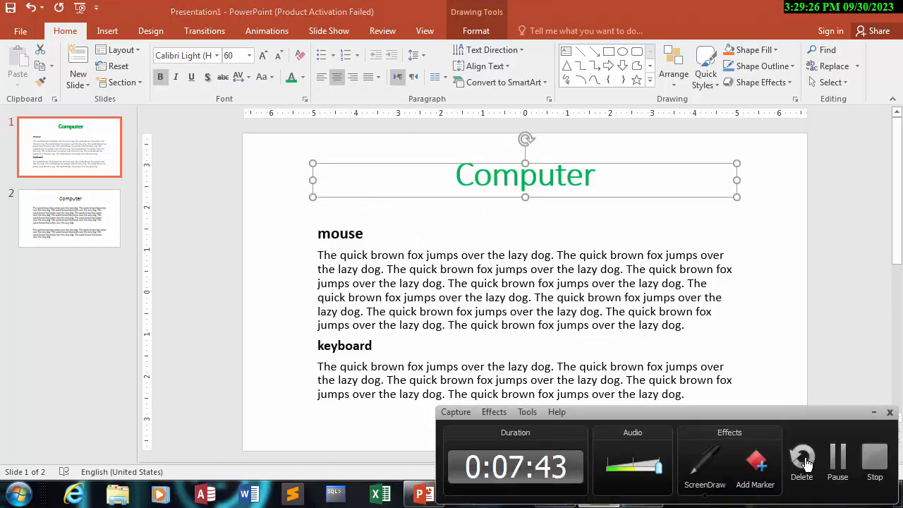
{"action": "left_click", "coordinate": [873, 413]}
{"action": "left_click", "coordinate": [527, 324]}
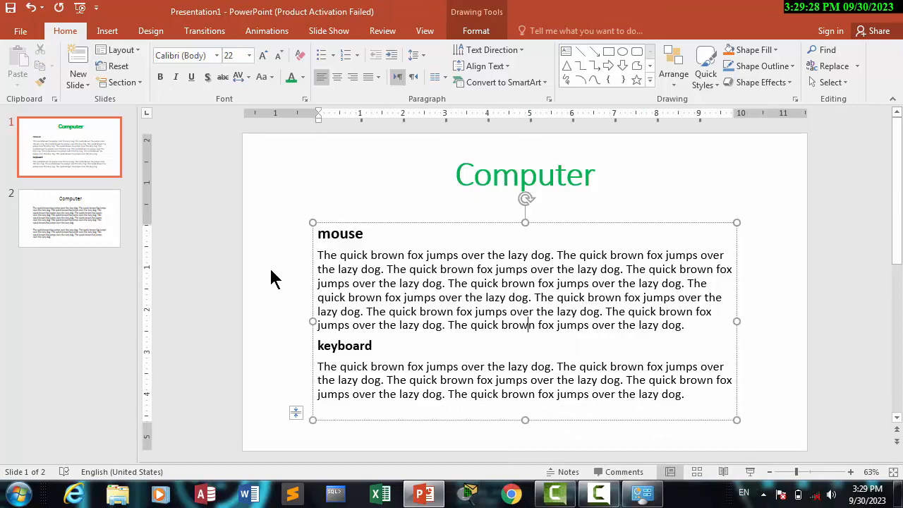
Replace the title text on slide 2 with "mobile"
{"action": "left_click", "coordinate": [77, 221]}
{"action": "left_click", "coordinate": [578, 181]}
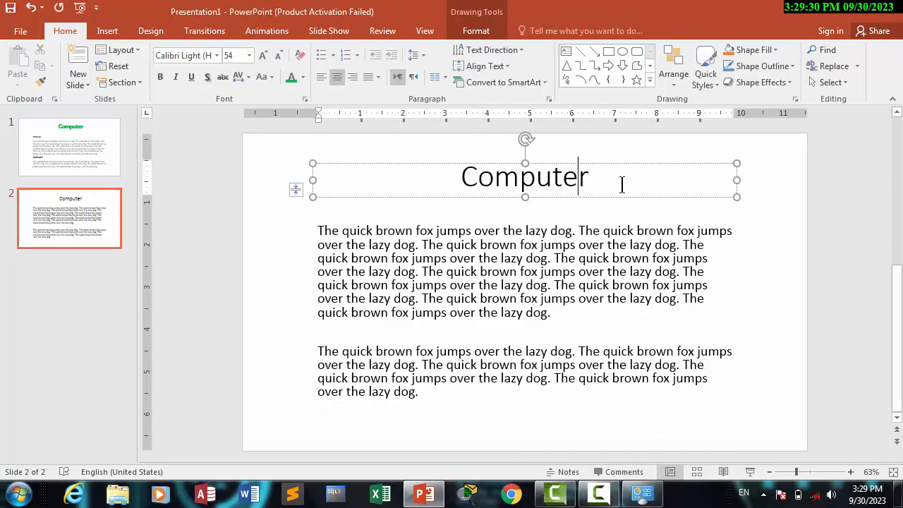
{"action": "left_click_drag", "start_coordinate": [620, 183], "coordinate": [393, 184]}
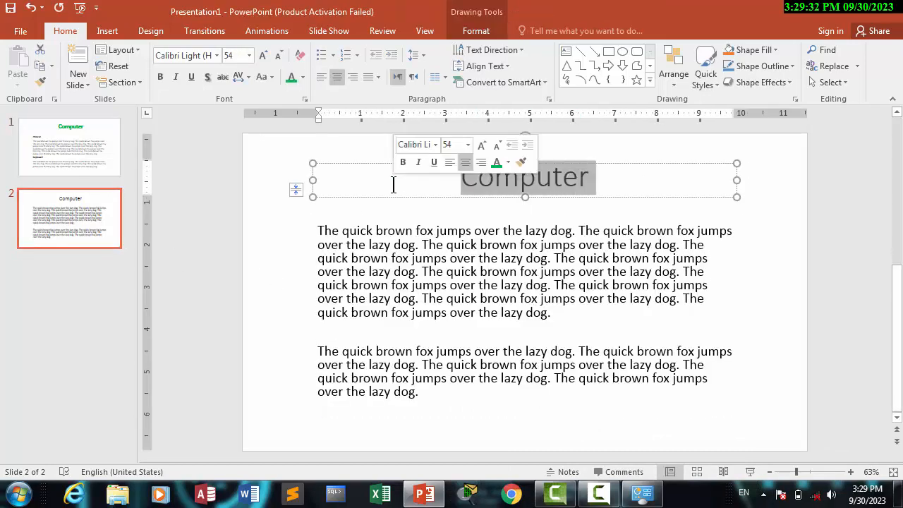
{"action": "type", "text": "mopbn"}
{"action": "key", "text": "BackSpace"}
{"action": "key", "text": "BackSpace"}
{"action": "key", "text": "BackSpace"}
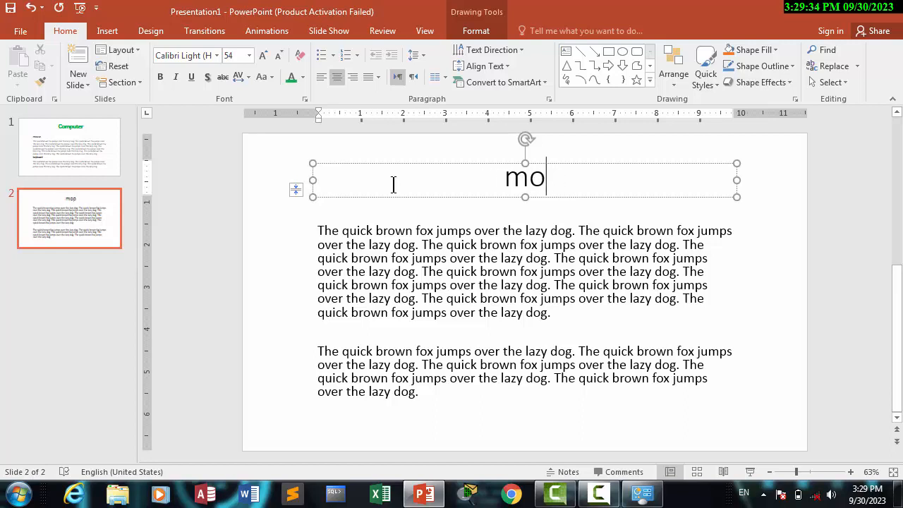
{"action": "type", "text": "le"}
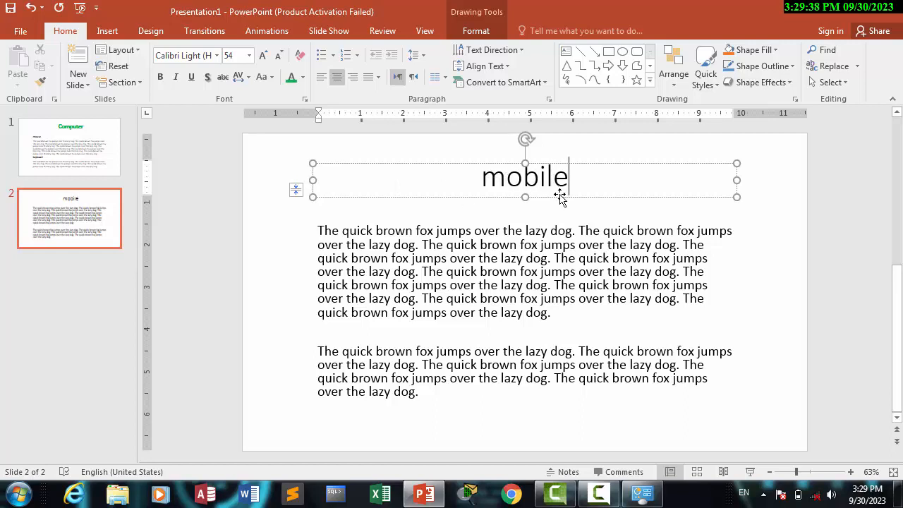
Make the title "mobile" on slide 2 bold
{"action": "left_click", "coordinate": [585, 232]}
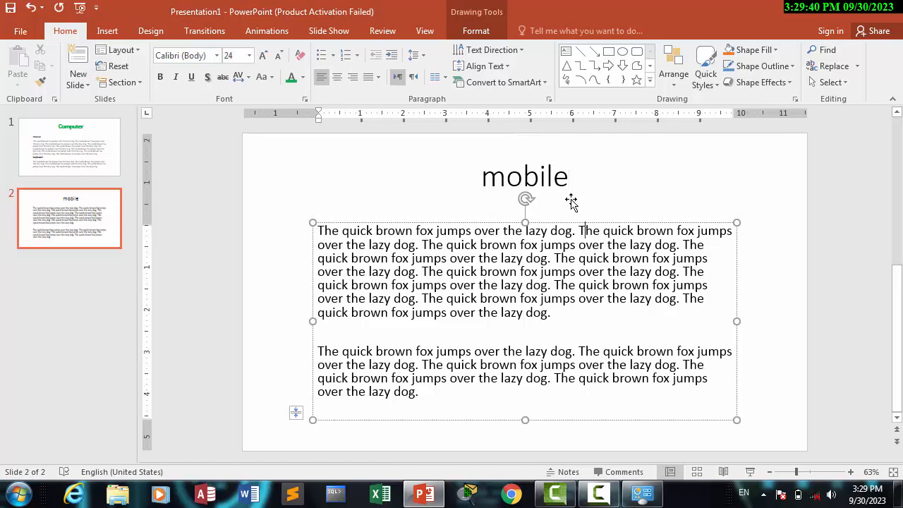
{"action": "left_click", "coordinate": [557, 177]}
{"action": "left_click", "coordinate": [562, 197]}
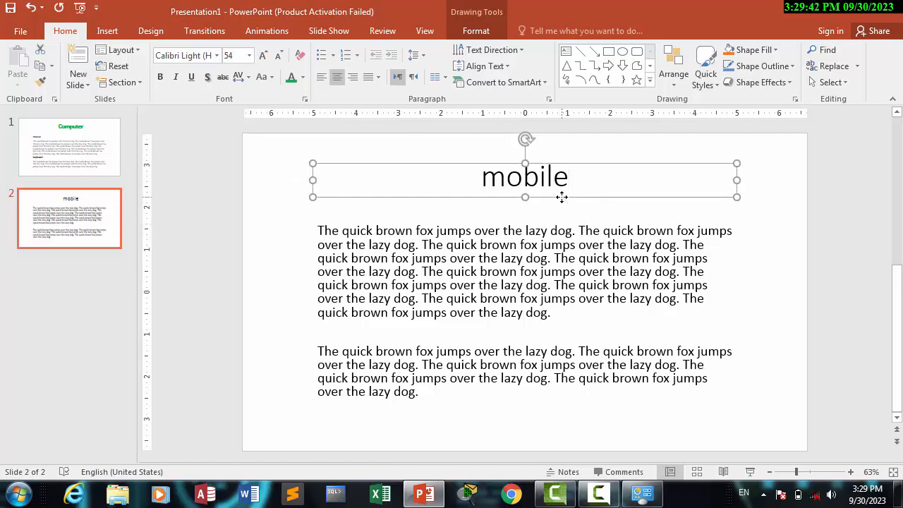
Add the bold heading "screen" above the first body paragraph on slide 2
{"action": "left_click", "coordinate": [519, 234]}
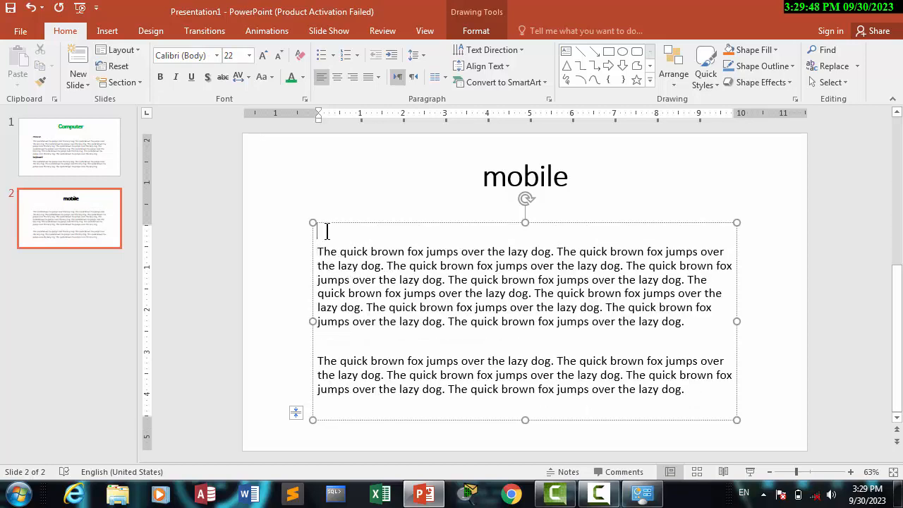
{"action": "type", "text": "screen"}
{"action": "left_click_drag", "start_coordinate": [375, 233], "coordinate": [254, 236]}
{"action": "key", "text": "ctrl+b"}
Add the bold heading "System update" above the second body paragraph on slide 2
{"action": "left_click", "coordinate": [327, 344]}
{"action": "type", "text": "system update"}
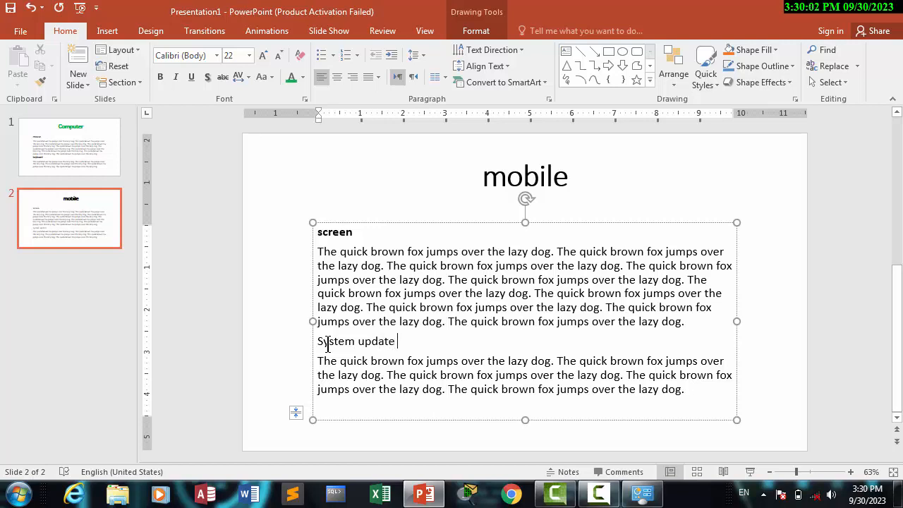
{"action": "triple_click", "coordinate": [322, 341]}
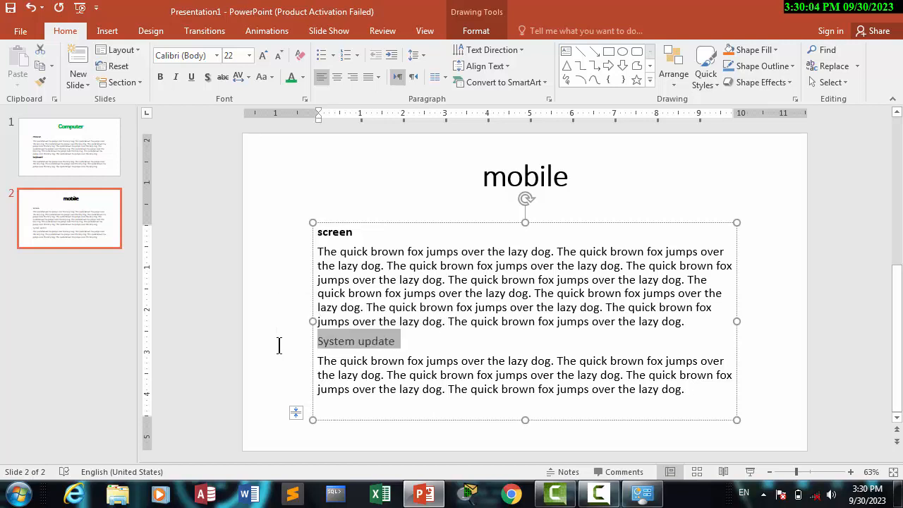
{"action": "key", "text": "ctrl+b"}
{"action": "left_click", "coordinate": [462, 358]}
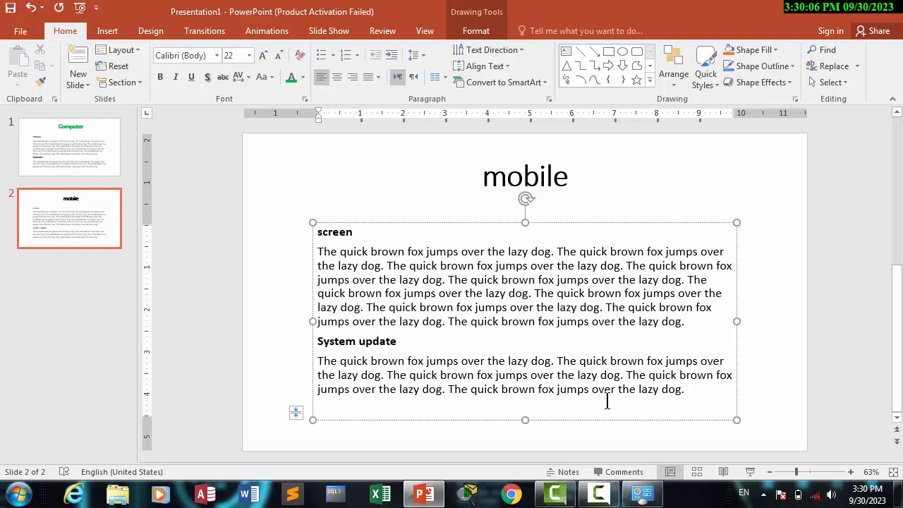
Open the new slide layout choices for adding a slide after the mobile slide
{"action": "left_click", "coordinate": [66, 215]}
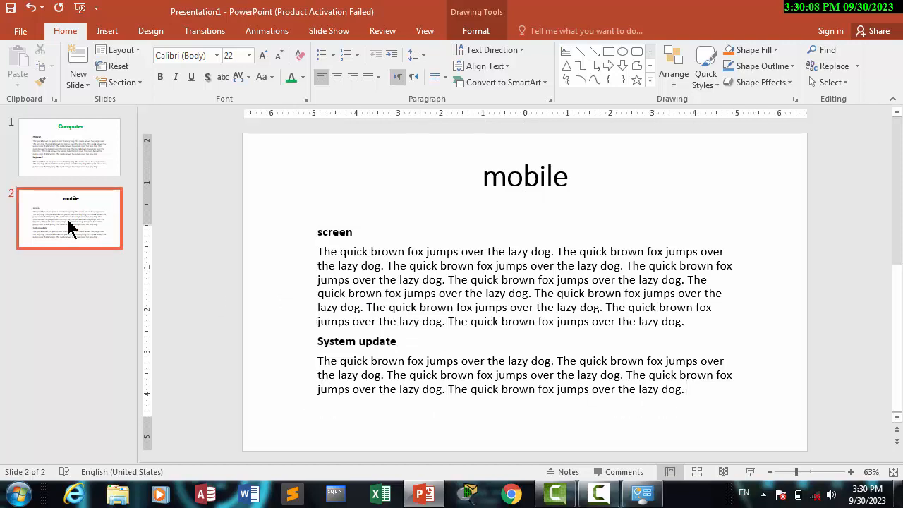
{"action": "left_click", "coordinate": [87, 85]}
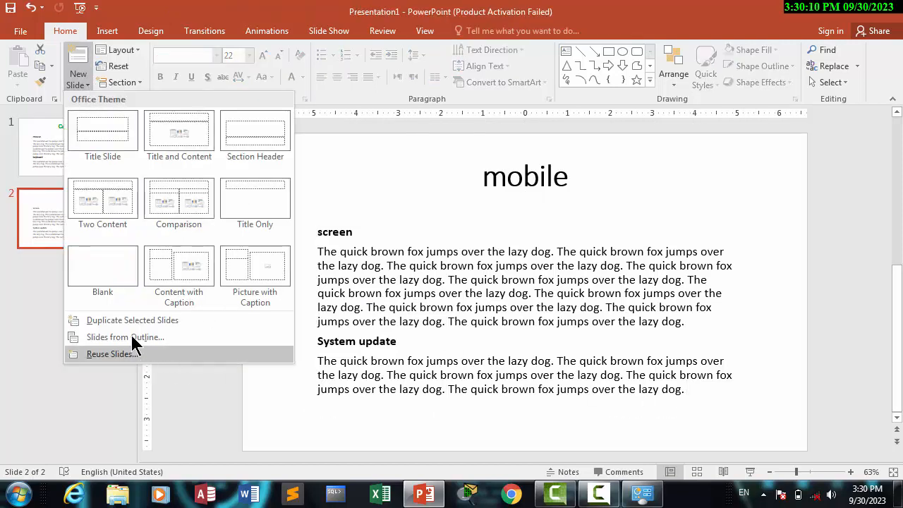
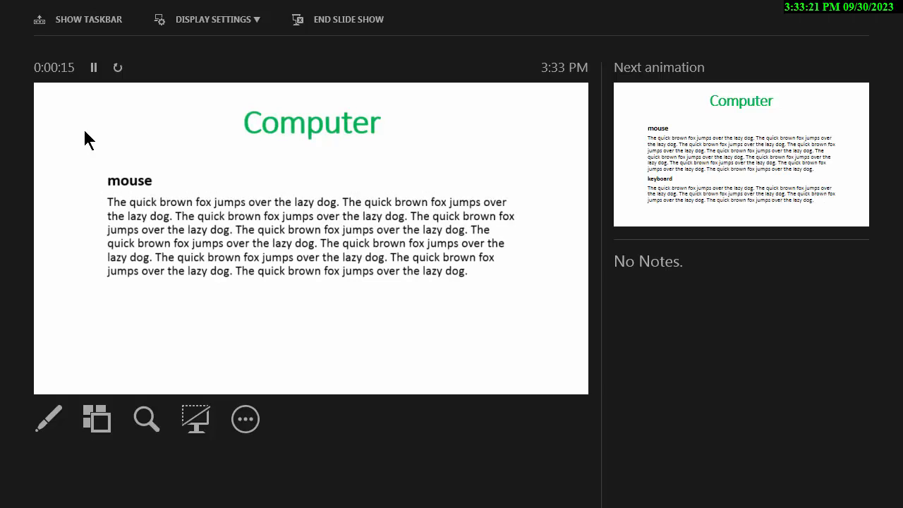
Play the slide show through the Computer slide's remaining animations to the mobile slide, and end the show
{"action": "left_click", "coordinate": [84, 131]}
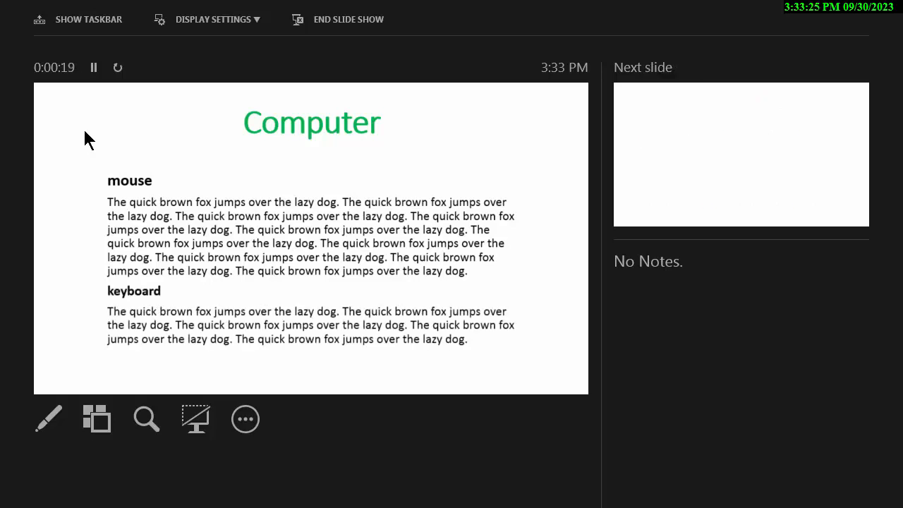
{"action": "left_click", "coordinate": [85, 131]}
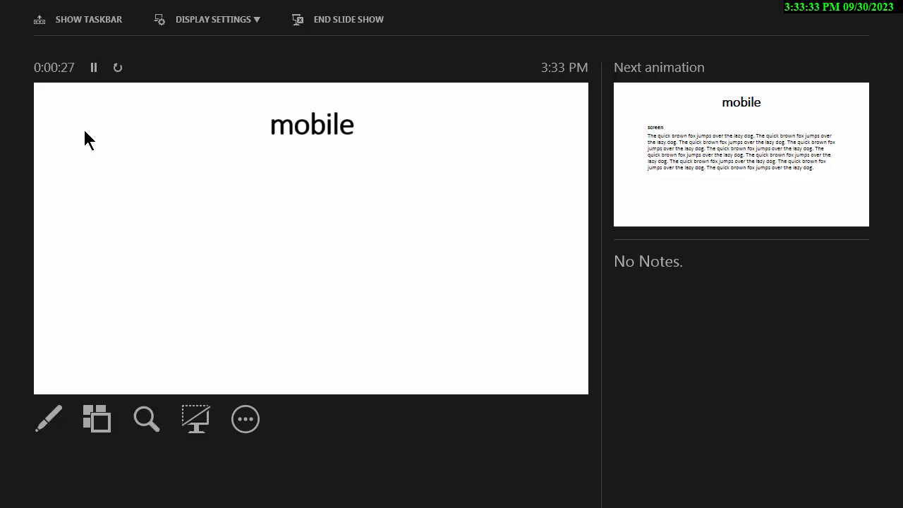
{"action": "key", "text": "Escape"}
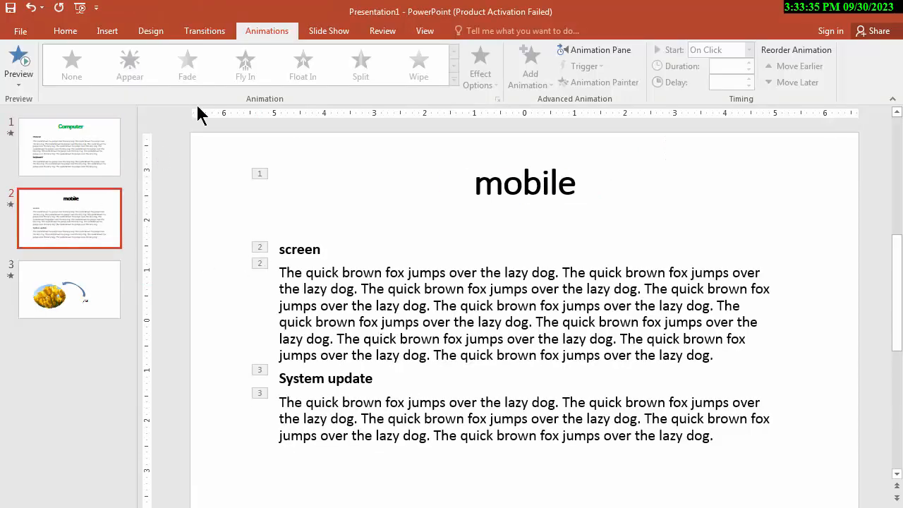
Apply the Shape transition to the mobile slide and select slide 3
{"action": "left_click", "coordinate": [216, 33]}
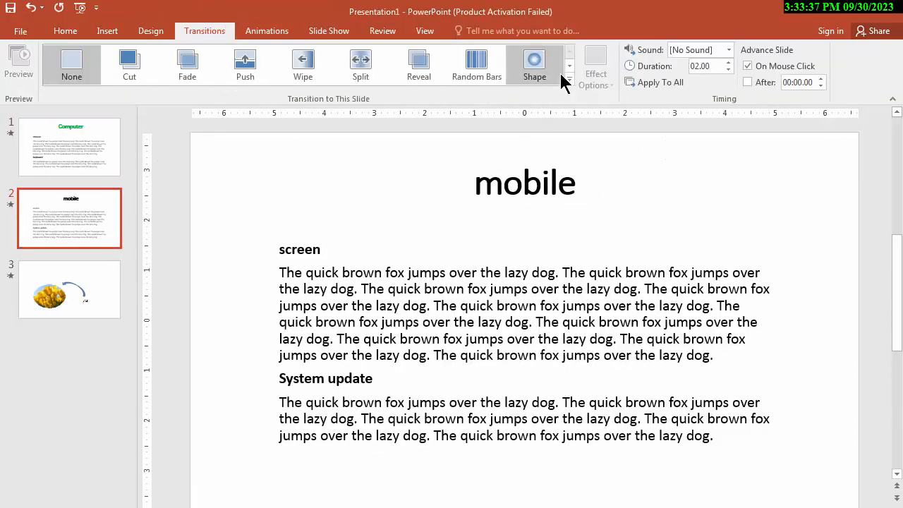
{"action": "left_click", "coordinate": [534, 66]}
{"action": "left_click", "coordinate": [68, 291]}
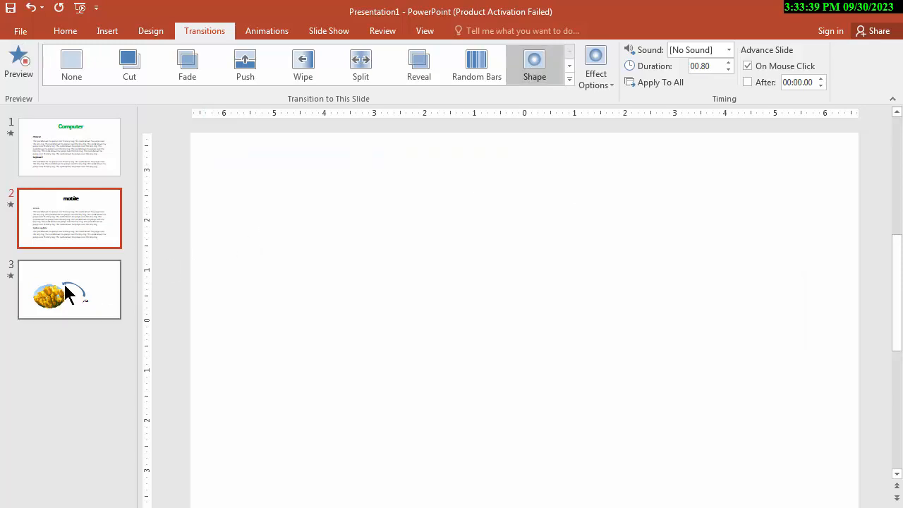
Remove the transition from the Computer slide by setting it to None
{"action": "left_click", "coordinate": [87, 162]}
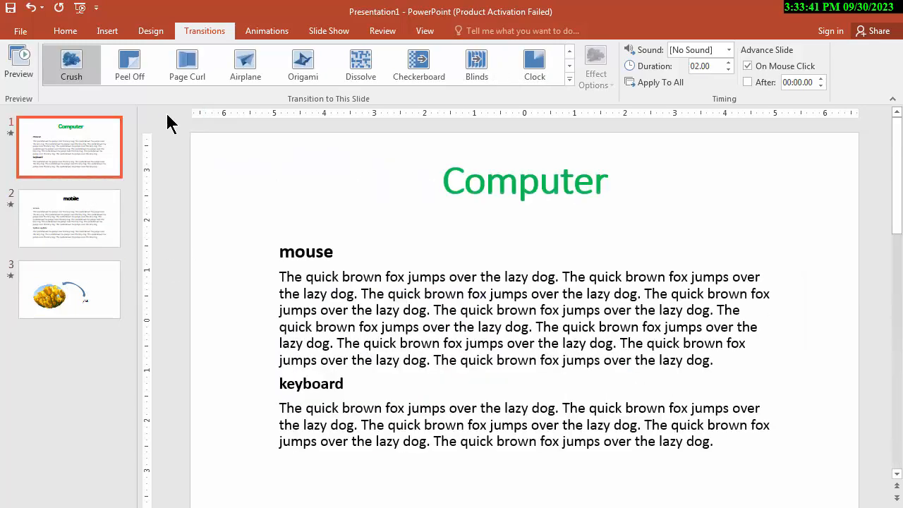
{"action": "left_click", "coordinate": [568, 52]}
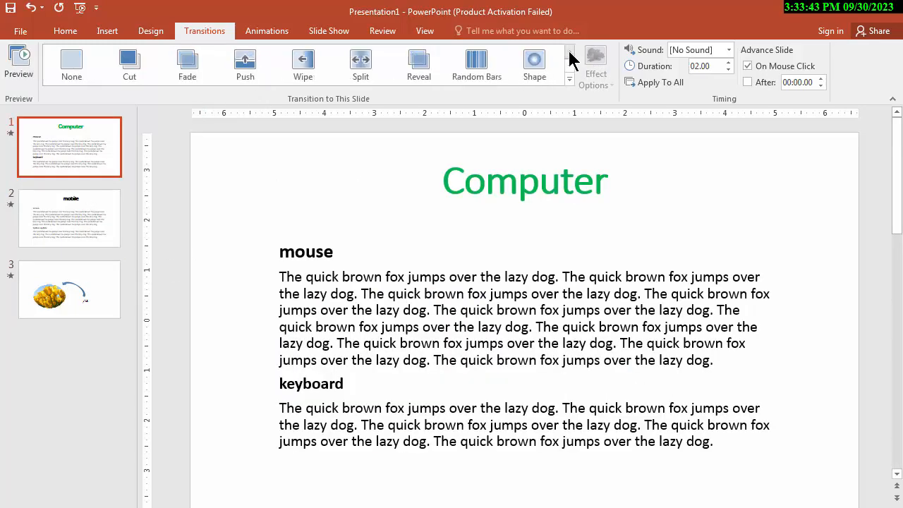
{"action": "left_click", "coordinate": [66, 71]}
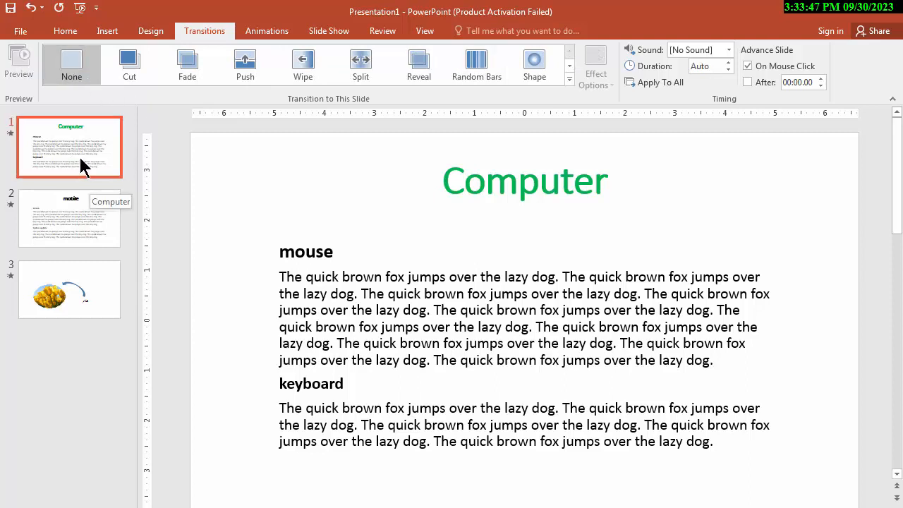
Apply the Crush transition to slide 3 with the tulips picture and the curved arrow
{"action": "left_click", "coordinate": [64, 230]}
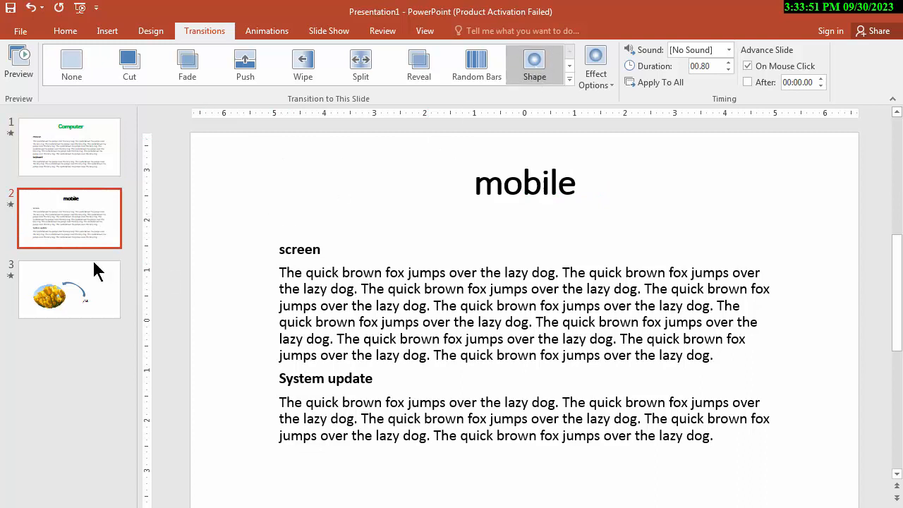
{"action": "left_click", "coordinate": [71, 286]}
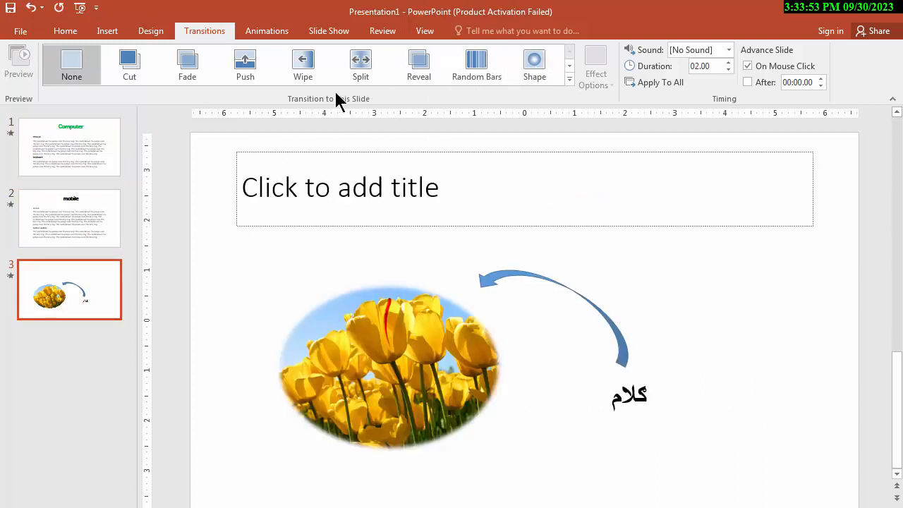
{"action": "left_click", "coordinate": [569, 81]}
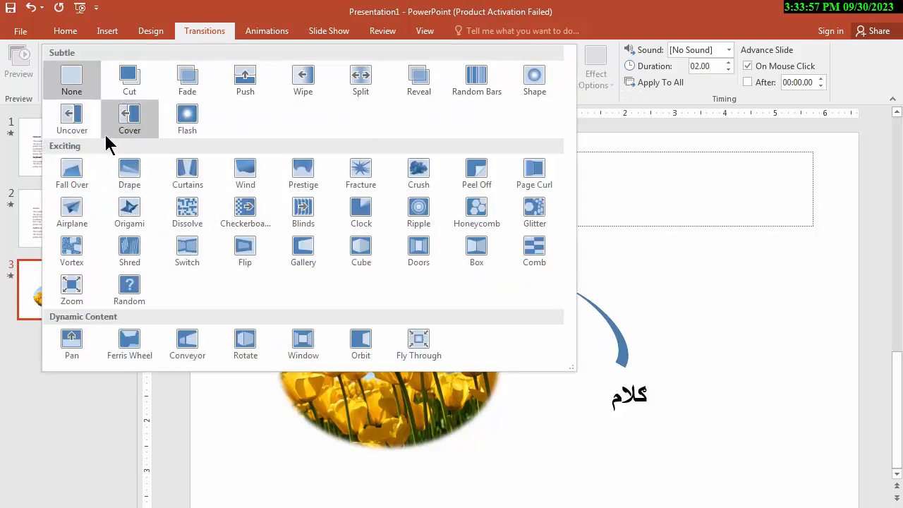
{"action": "left_click", "coordinate": [415, 182]}
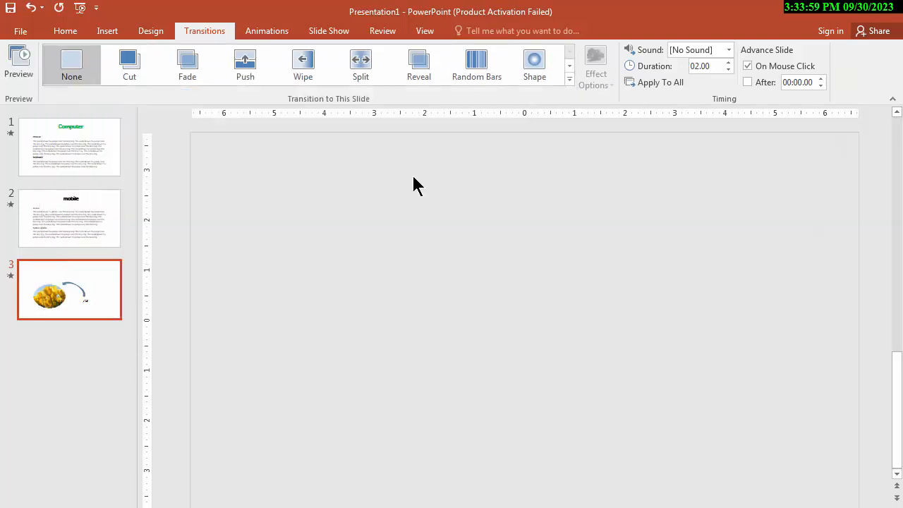
Play the slide show from the beginning through every animation and transition of the three slides, and exit it at the end
{"action": "key", "text": "F5"}
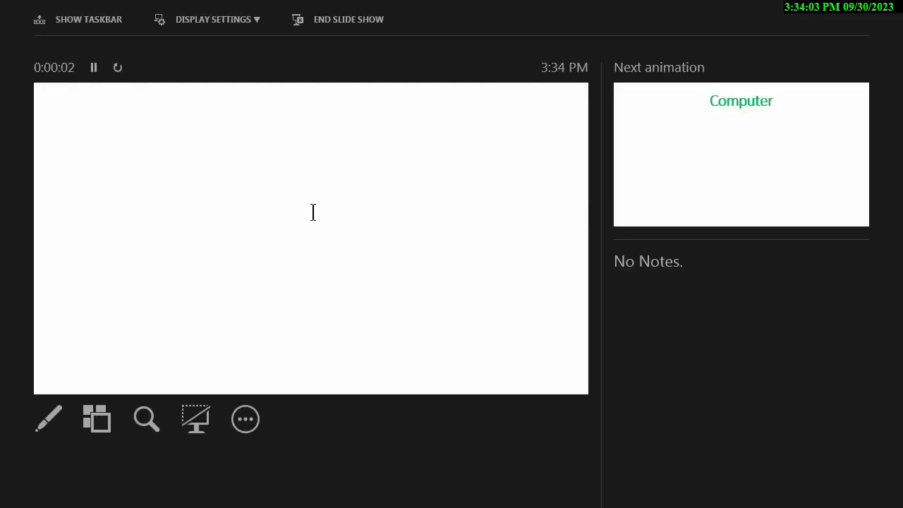
{"action": "key", "text": "Right"}
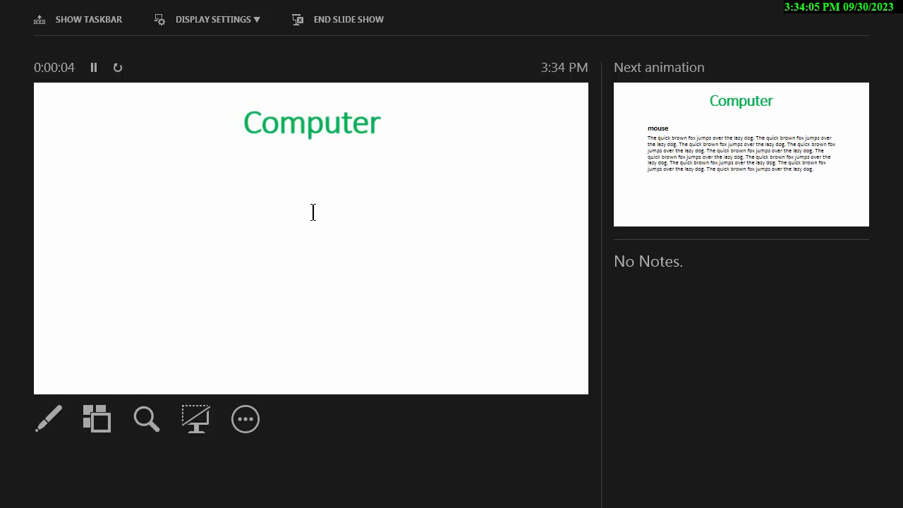
{"action": "key", "text": "Right"}
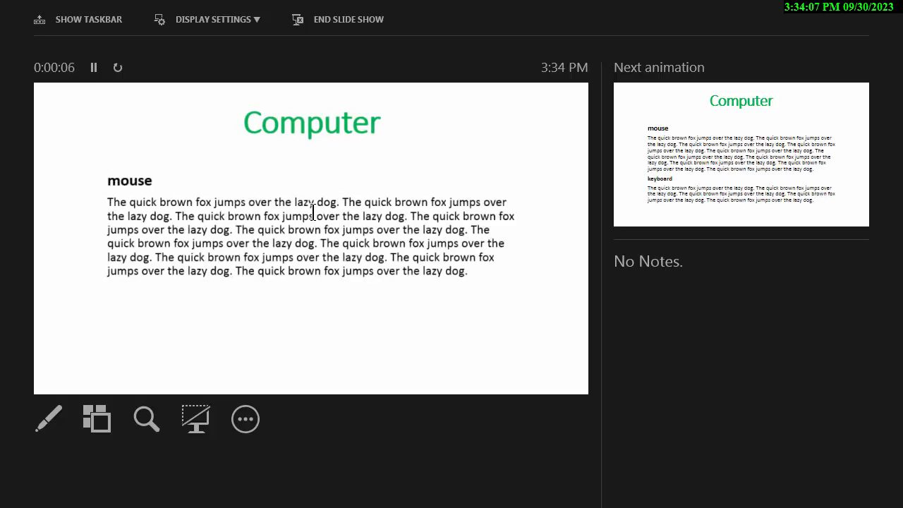
{"action": "key", "text": "Right"}
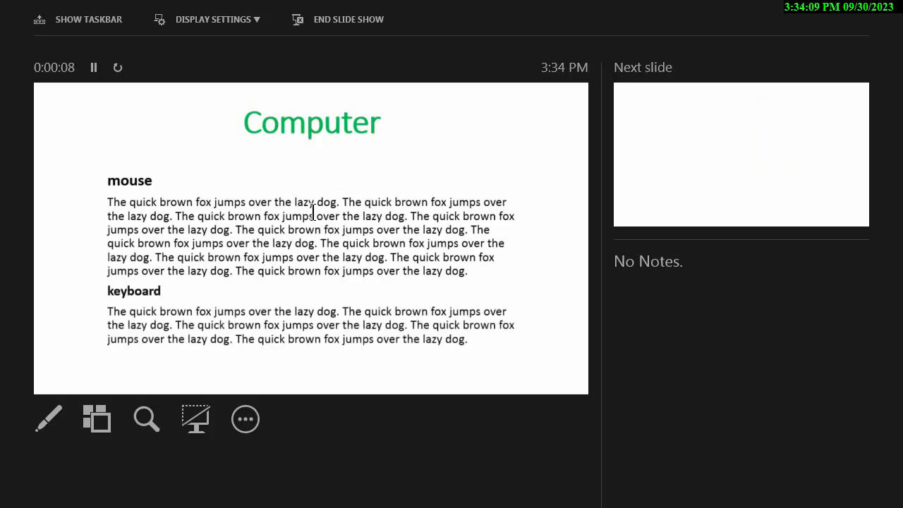
{"action": "key", "text": "Right"}
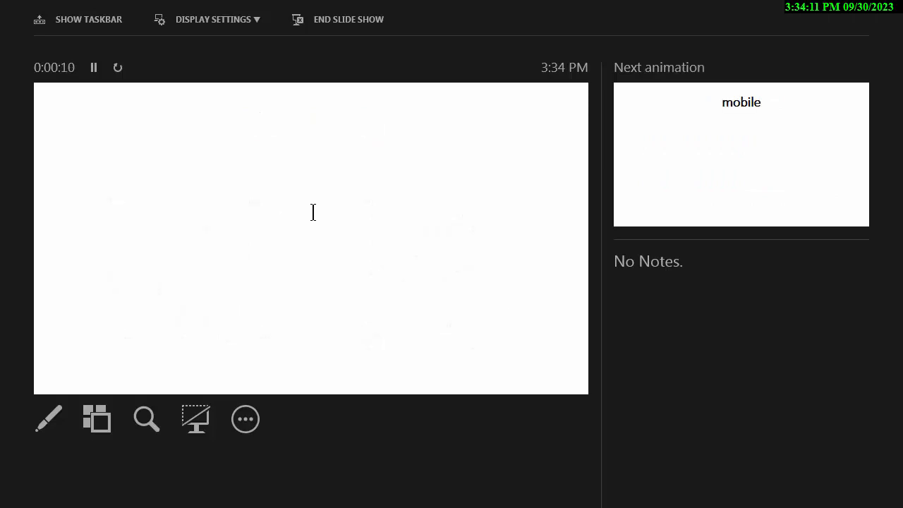
{"action": "key", "text": "Right"}
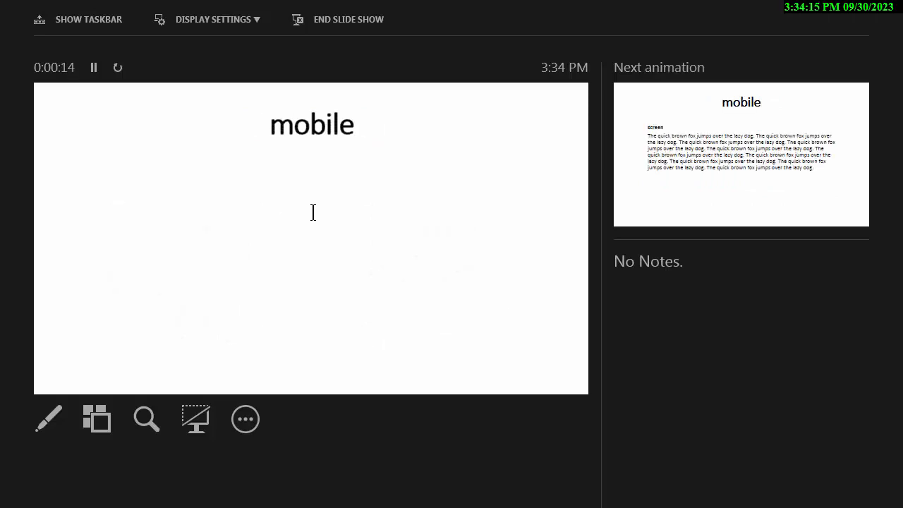
{"action": "key", "text": "Right"}
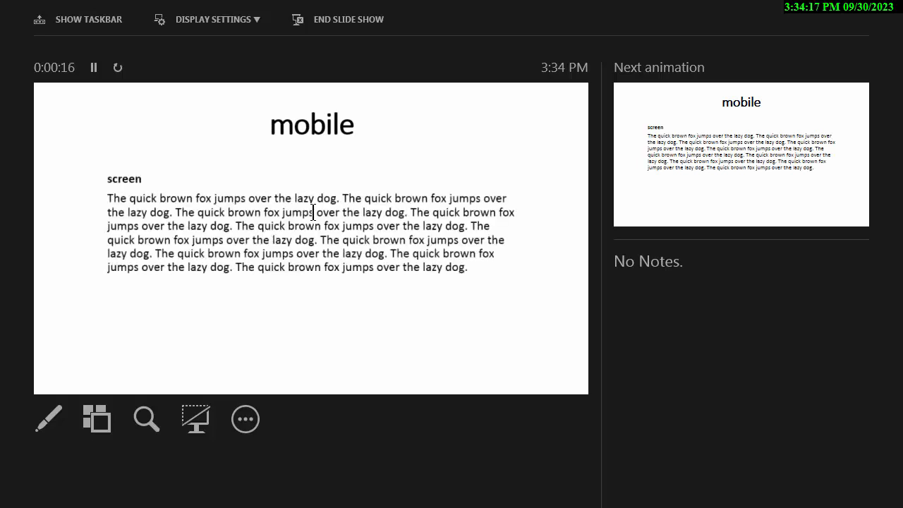
{"action": "key", "text": "Right"}
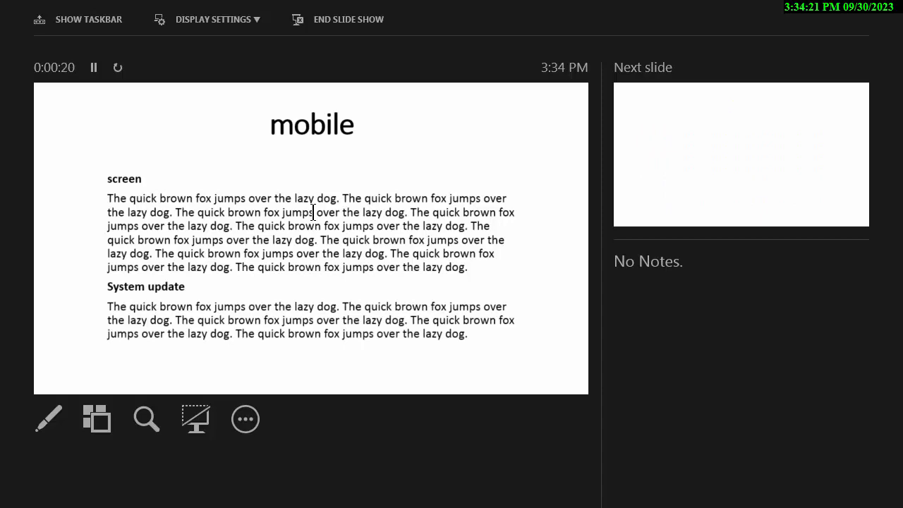
{"action": "key", "text": "Right"}
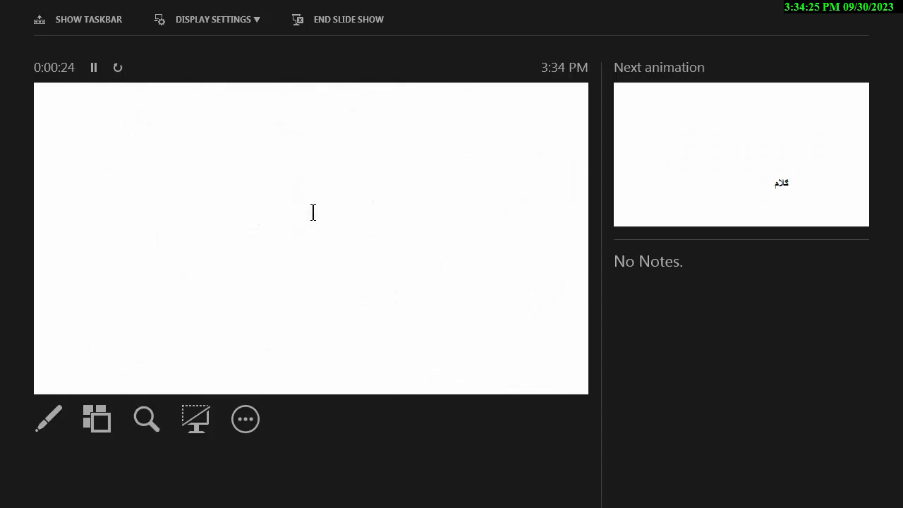
{"action": "key", "text": "Right"}
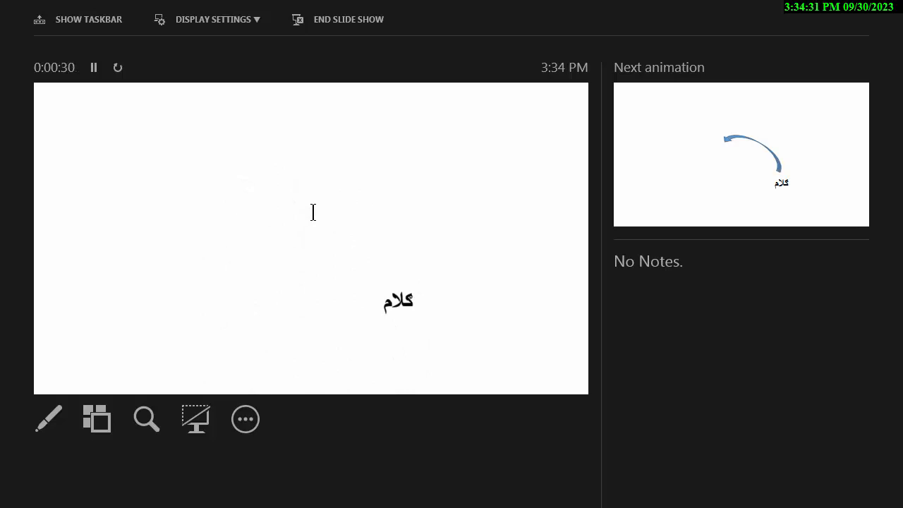
{"action": "key", "text": "Right"}
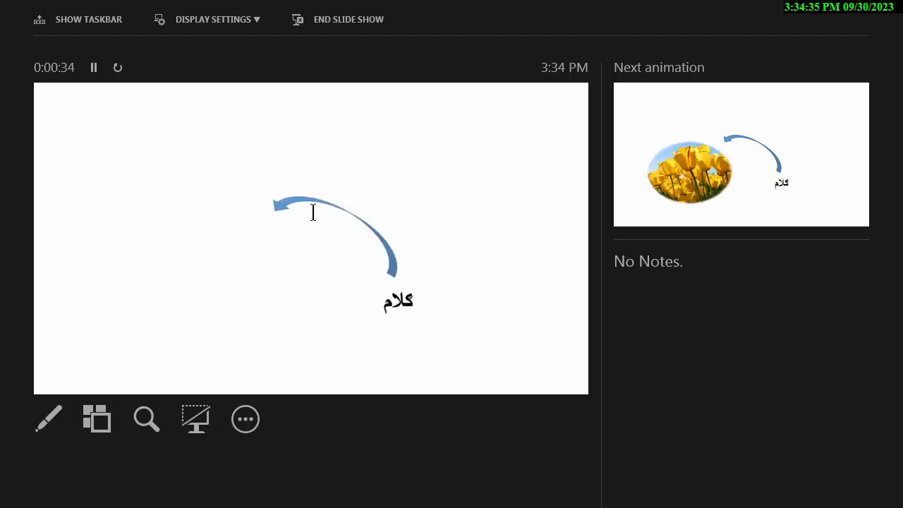
{"action": "key", "text": "Right"}
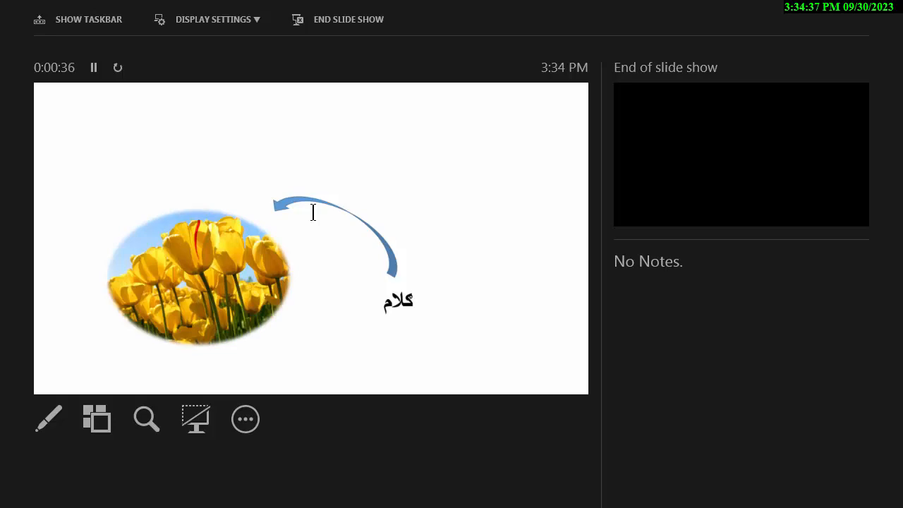
{"action": "key", "text": "Right"}
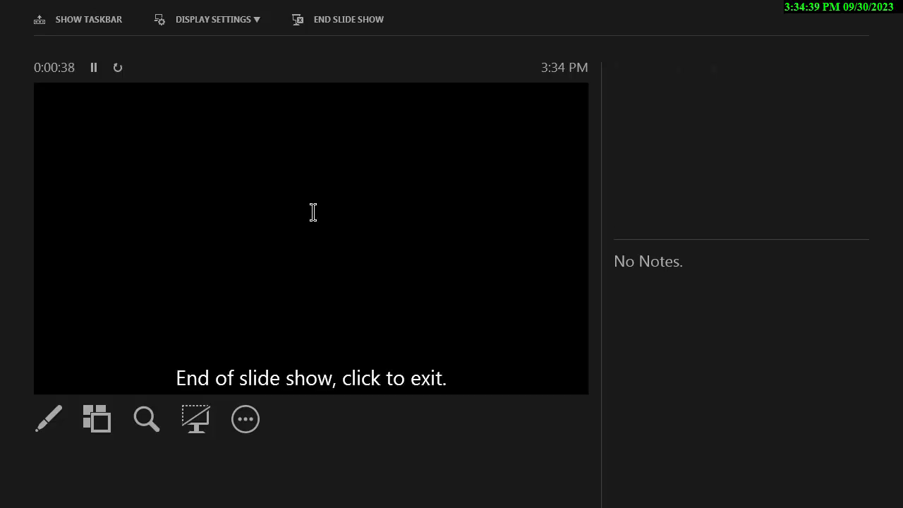
{"action": "key", "text": "Right"}
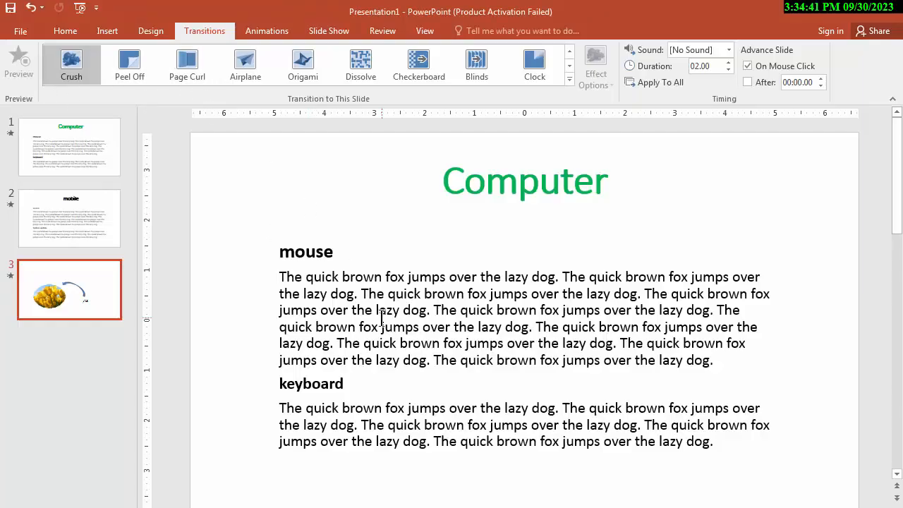
Switch to the Control Panel and set the external display mode to Duplicate through Windows Mobility Center
{"action": "key", "text": "alt+Tab"}
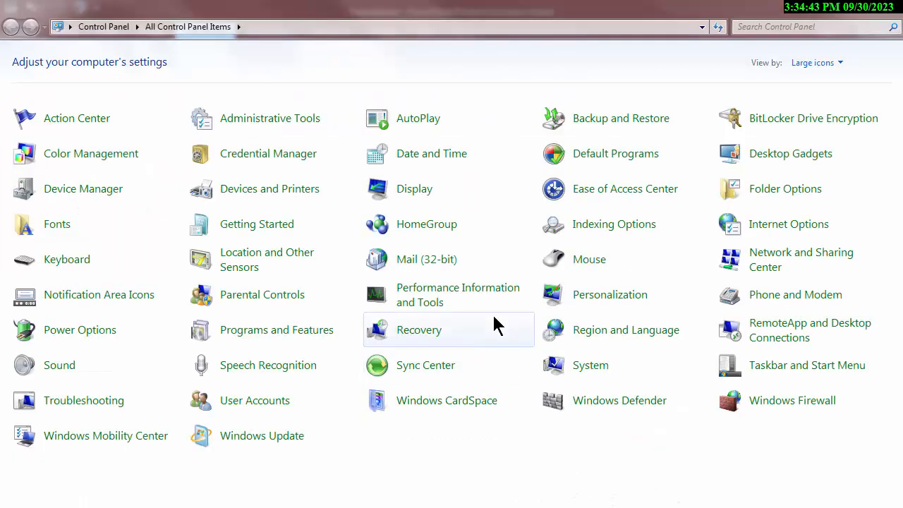
{"action": "left_click", "coordinate": [127, 442]}
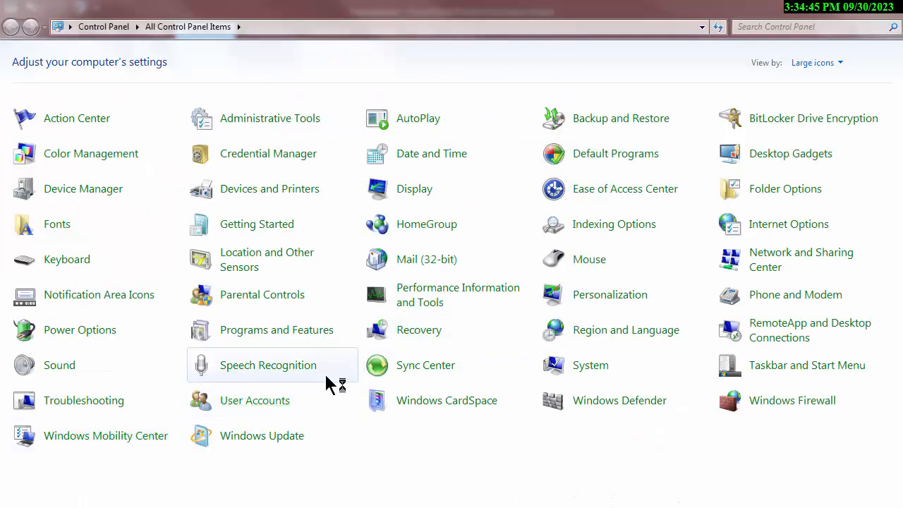
{"action": "left_click", "coordinate": [583, 224]}
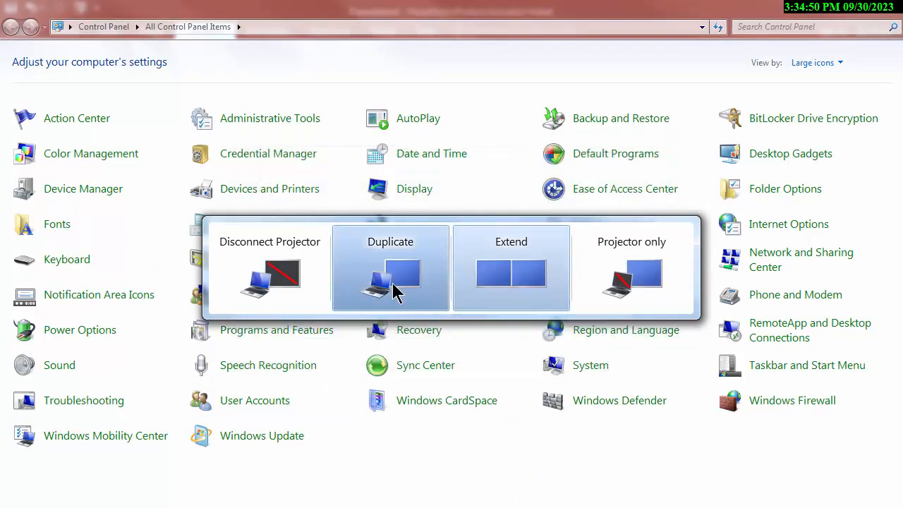
{"action": "left_click", "coordinate": [394, 291]}
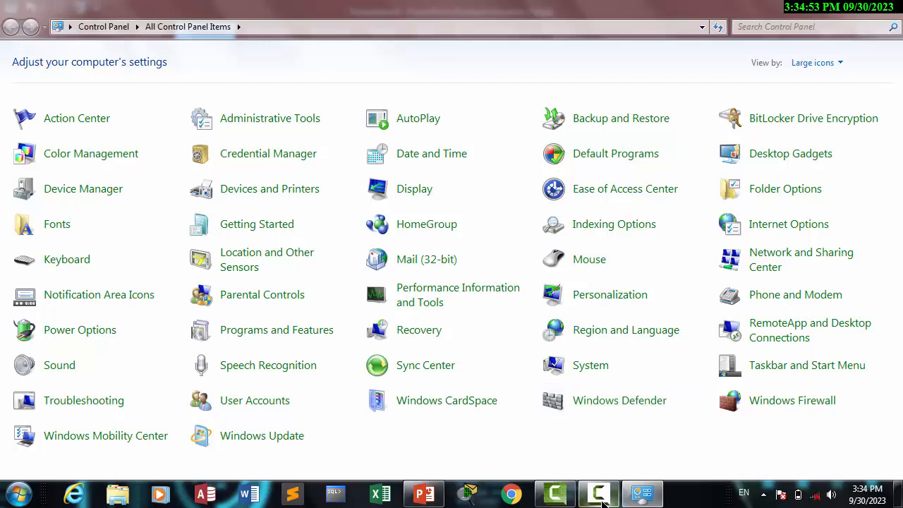
{"action": "left_click", "coordinate": [603, 493]}
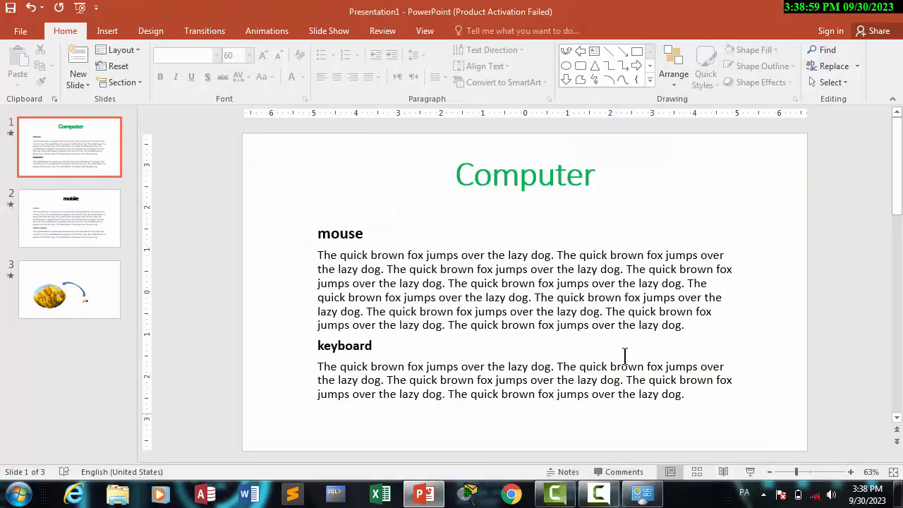
Add a slide with the Blank layout after the Computer slide
{"action": "left_click", "coordinate": [322, 258]}
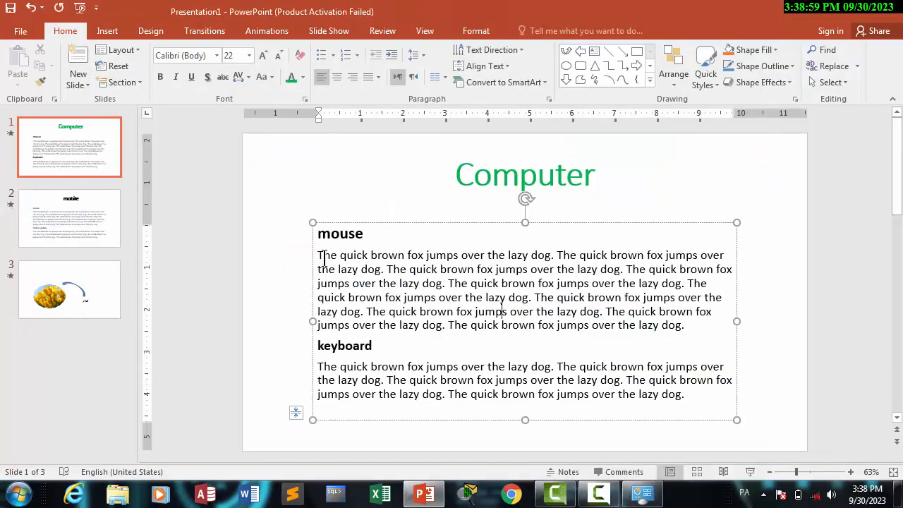
{"action": "left_click", "coordinate": [82, 81]}
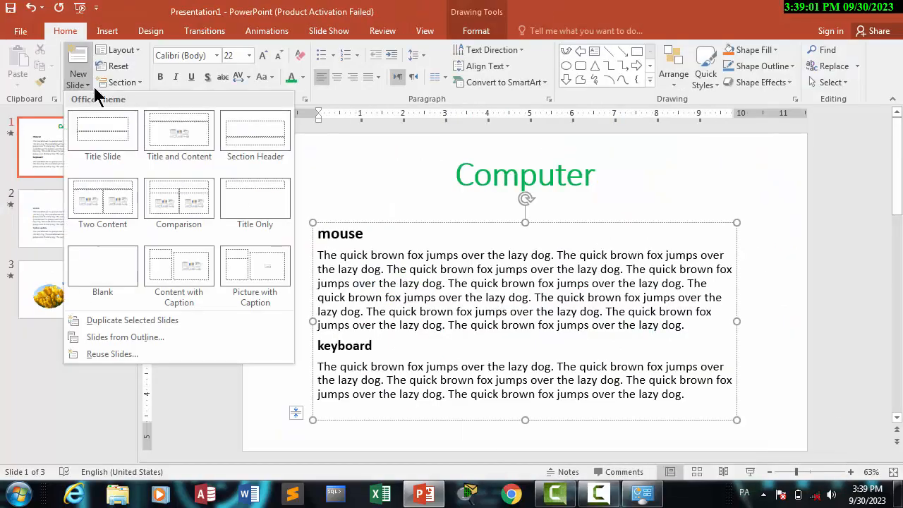
{"action": "left_click", "coordinate": [116, 289]}
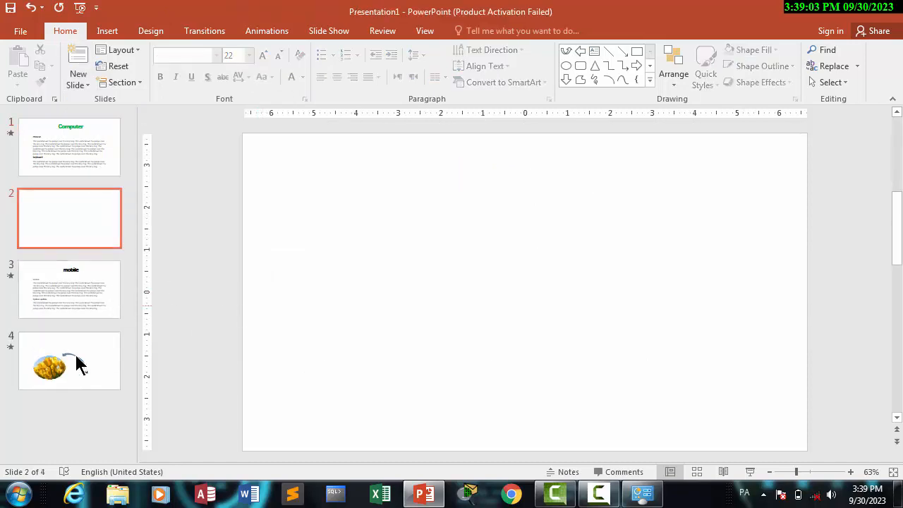
Insert the Tulips sample picture on the blank slide 2 and give it the white-framed picture style with snipped diagonal corners
{"action": "left_click", "coordinate": [82, 220]}
{"action": "left_click", "coordinate": [118, 31]}
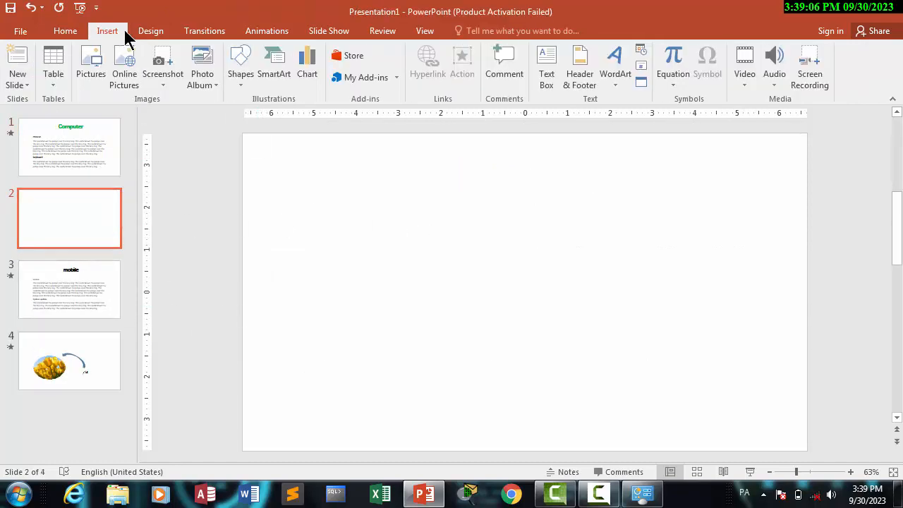
{"action": "left_click", "coordinate": [95, 77]}
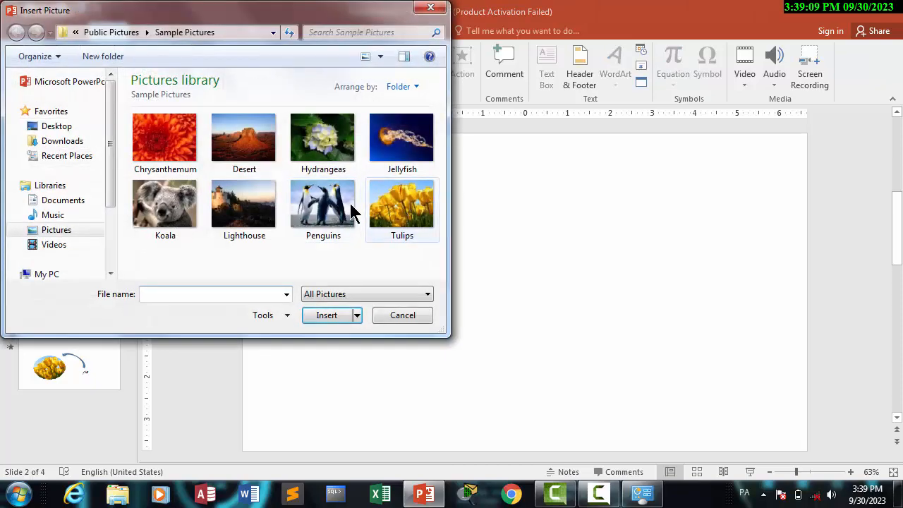
{"action": "double_click", "coordinate": [403, 208]}
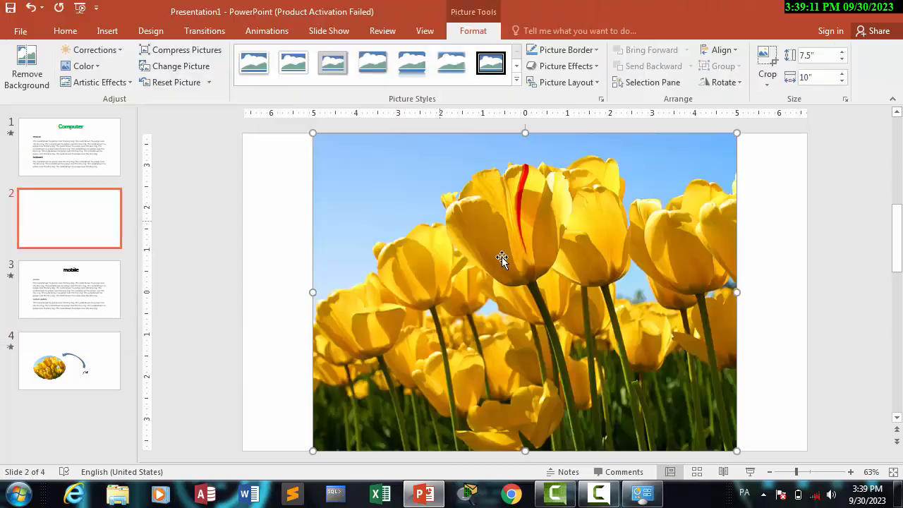
{"action": "left_click", "coordinate": [517, 81]}
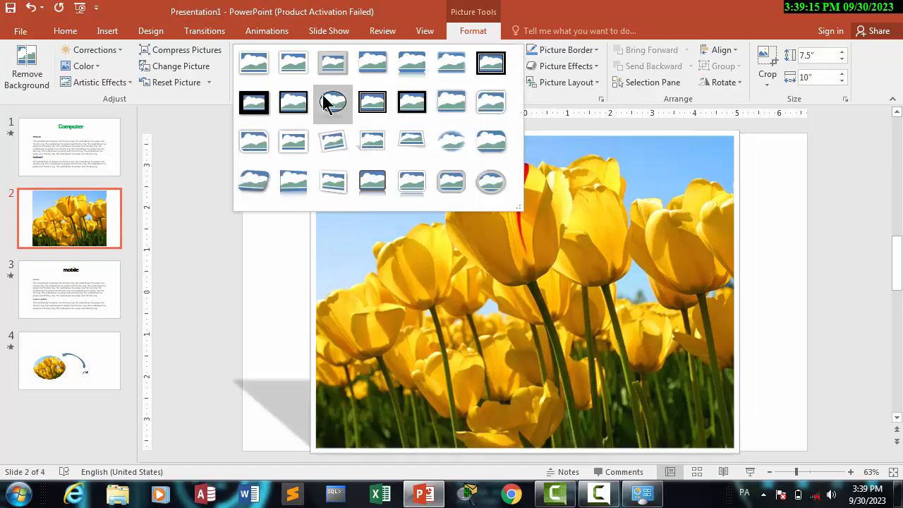
{"action": "left_click", "coordinate": [257, 143]}
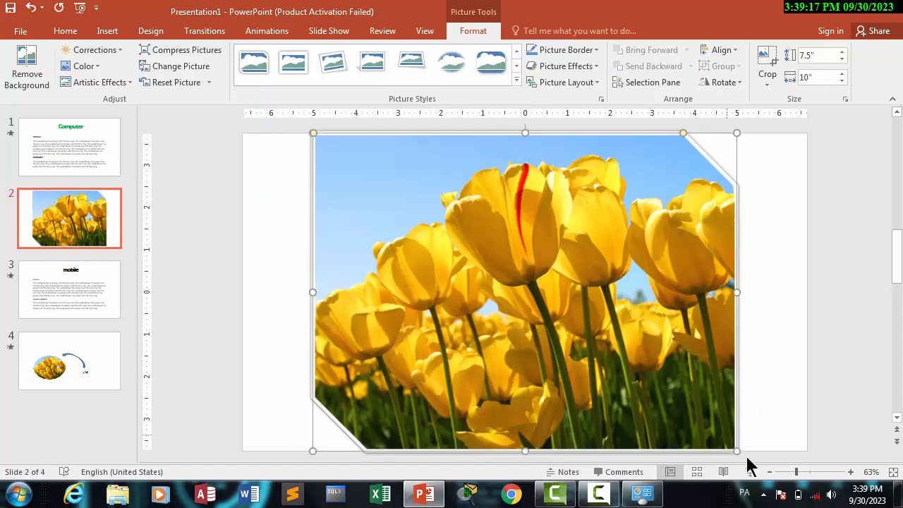
Shrink the tulips picture to about 3.9 by 2.93 inches and move it near the slide's left edge at about mid-height
{"action": "left_click_drag", "start_coordinate": [737, 450], "coordinate": [478, 262]}
{"action": "left_click_drag", "start_coordinate": [412, 193], "coordinate": [366, 298]}
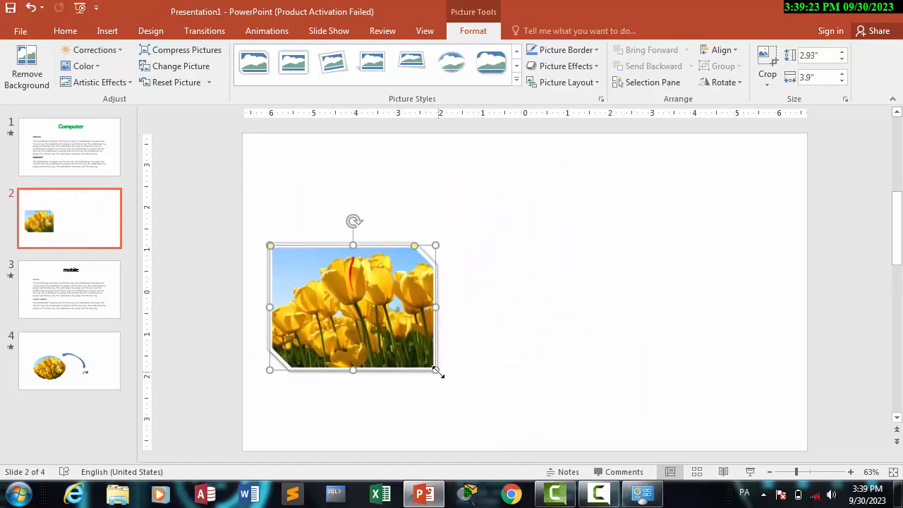
Nudge the tulips picture on slide 2 slightly up and to the right, and deselect it
{"action": "left_click_drag", "start_coordinate": [415, 353], "coordinate": [418, 343]}
{"action": "left_click", "coordinate": [604, 496]}
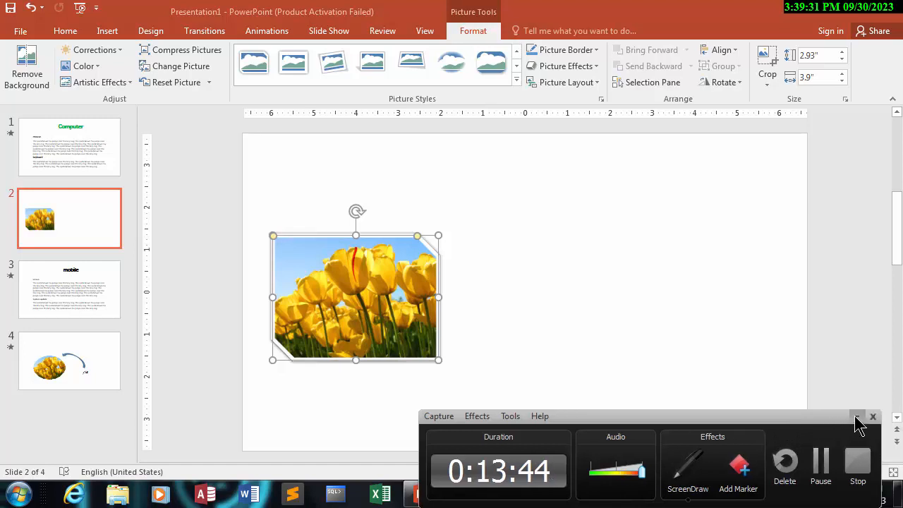
{"action": "left_click", "coordinate": [856, 417]}
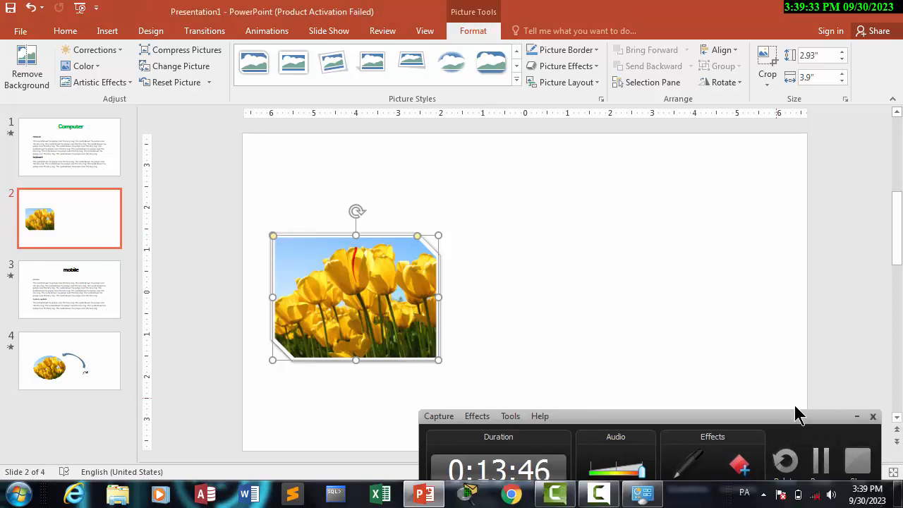
{"action": "left_click", "coordinate": [856, 417]}
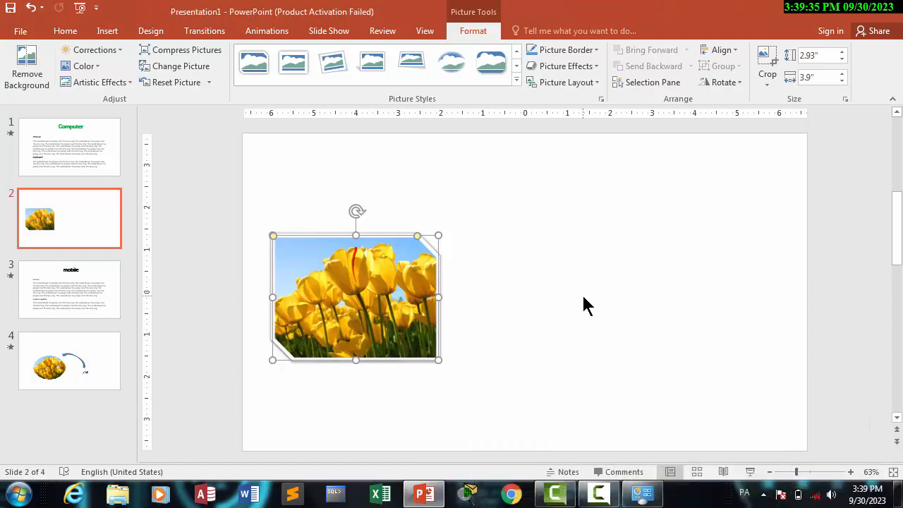
{"action": "left_click", "coordinate": [586, 305]}
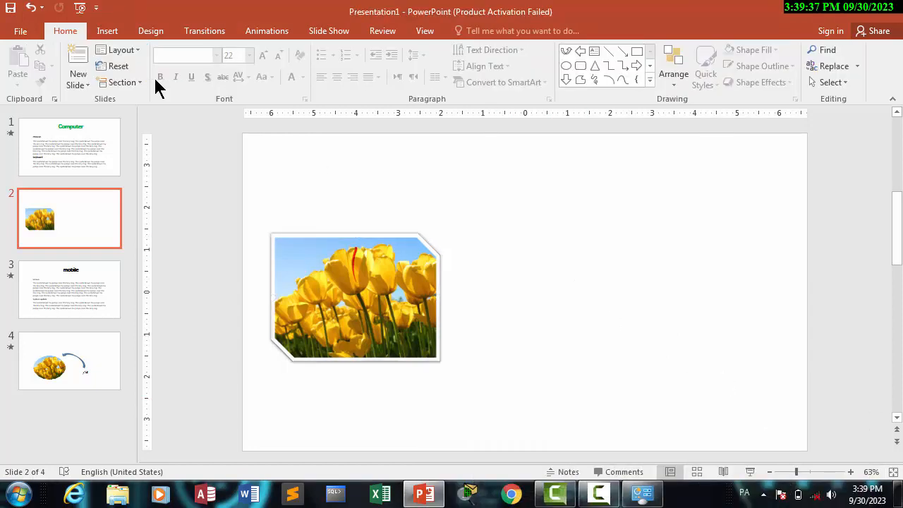
Save the presentation to the Desktop as a PowerPoint Presentation named Computer
{"action": "left_click", "coordinate": [21, 32]}
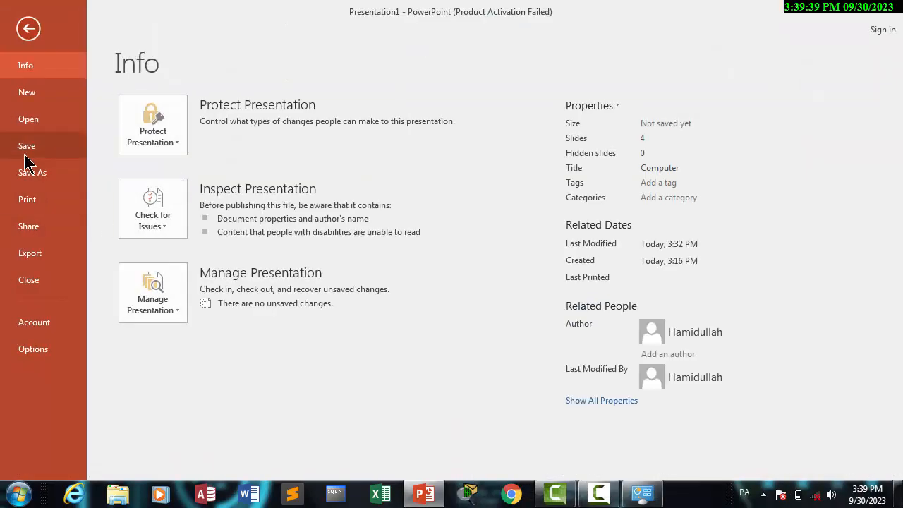
{"action": "left_click", "coordinate": [27, 155]}
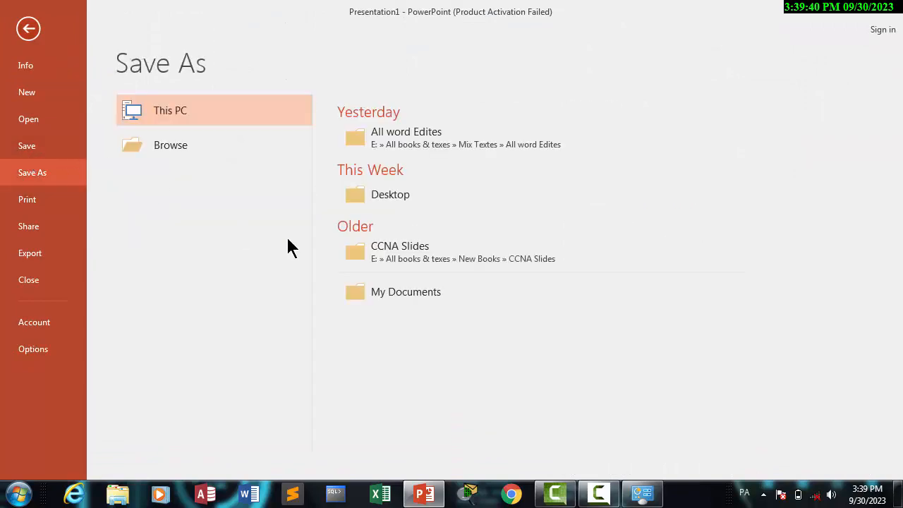
{"action": "left_click", "coordinate": [207, 144]}
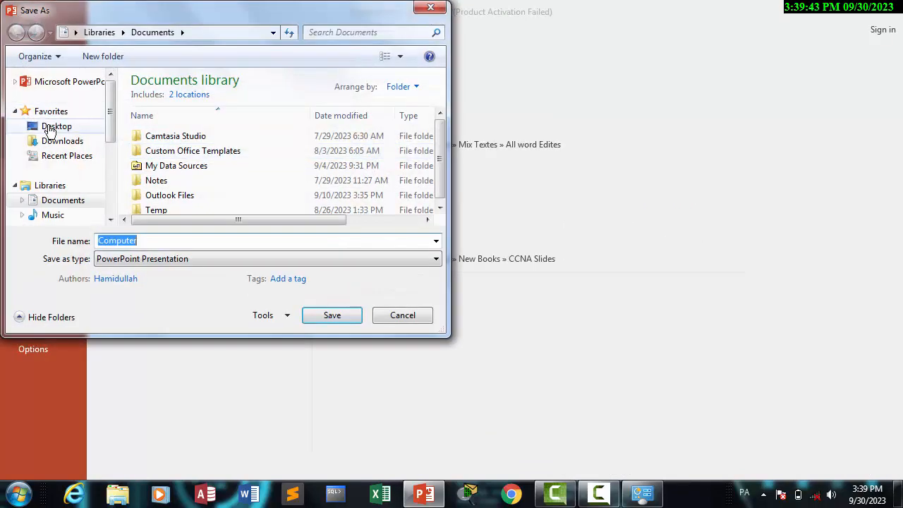
{"action": "left_click", "coordinate": [53, 125]}
{"action": "double_click", "coordinate": [146, 241]}
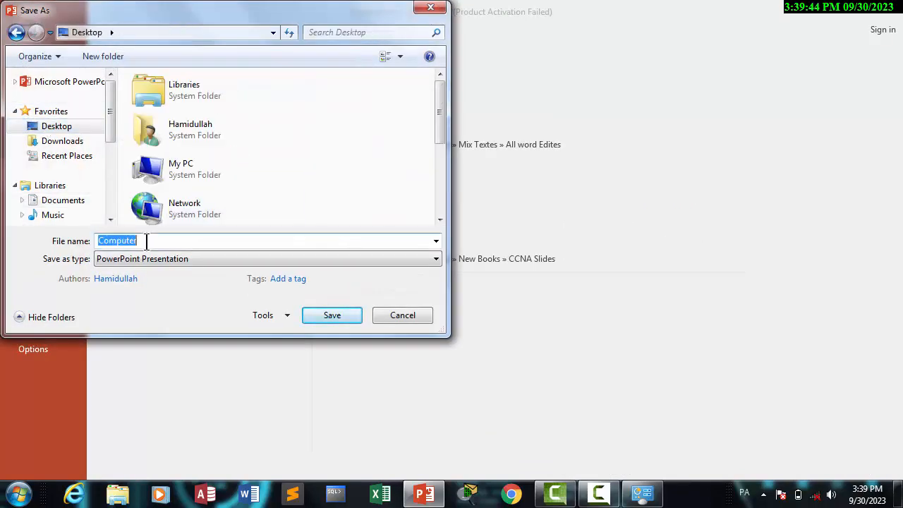
{"action": "left_click", "coordinate": [343, 317]}
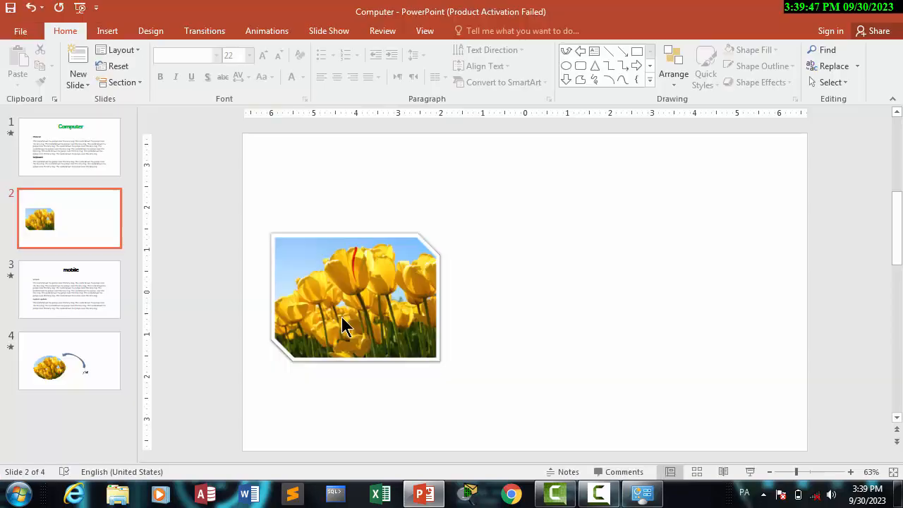
Close the presentation and reopen the Computer file from the desktop, dismissing the Office activation wizard
{"action": "left_click", "coordinate": [891, 8]}
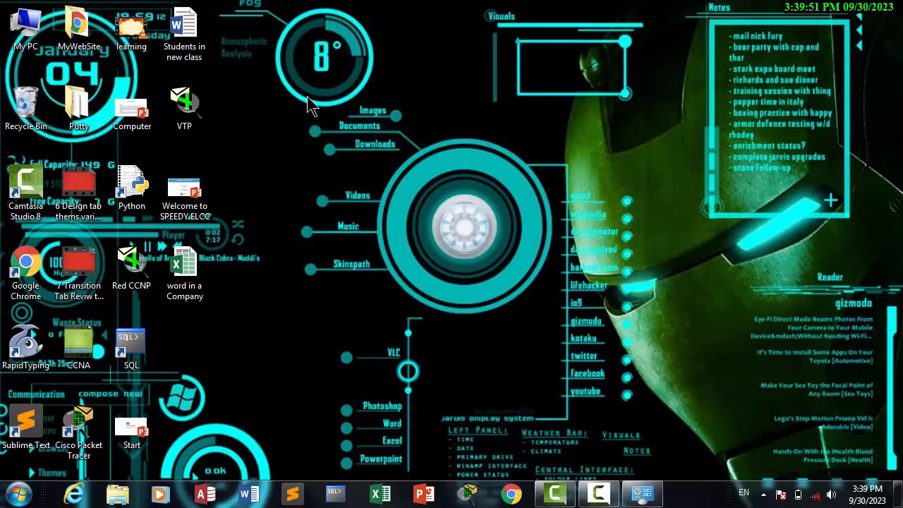
{"action": "left_click_drag", "start_coordinate": [134, 113], "coordinate": [318, 125]}
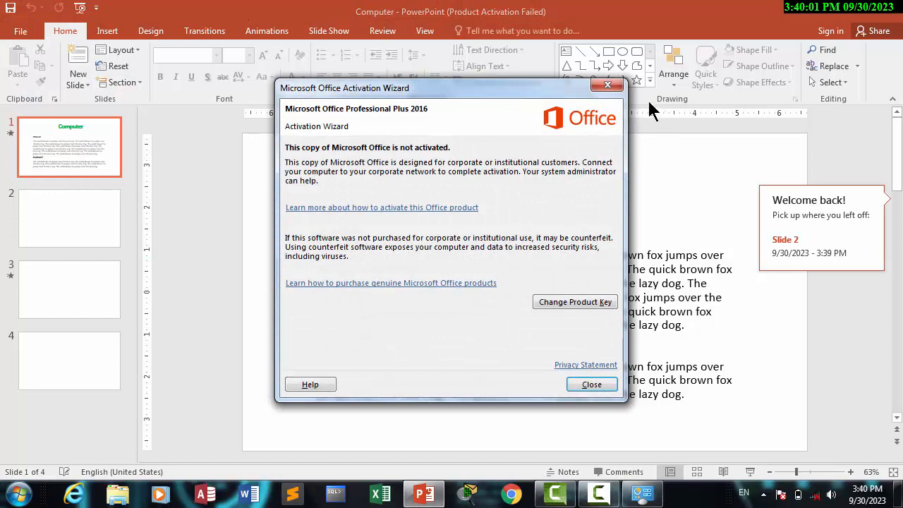
{"action": "left_click", "coordinate": [601, 87]}
Preview the animations on the Computer slide and look through the mobile slide and the other picture slides
{"action": "left_click", "coordinate": [274, 33]}
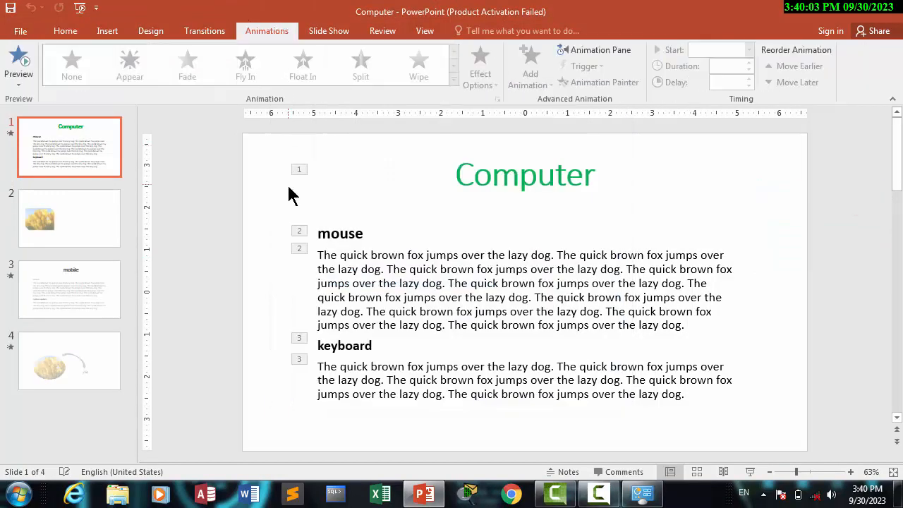
{"action": "left_click", "coordinate": [19, 60]}
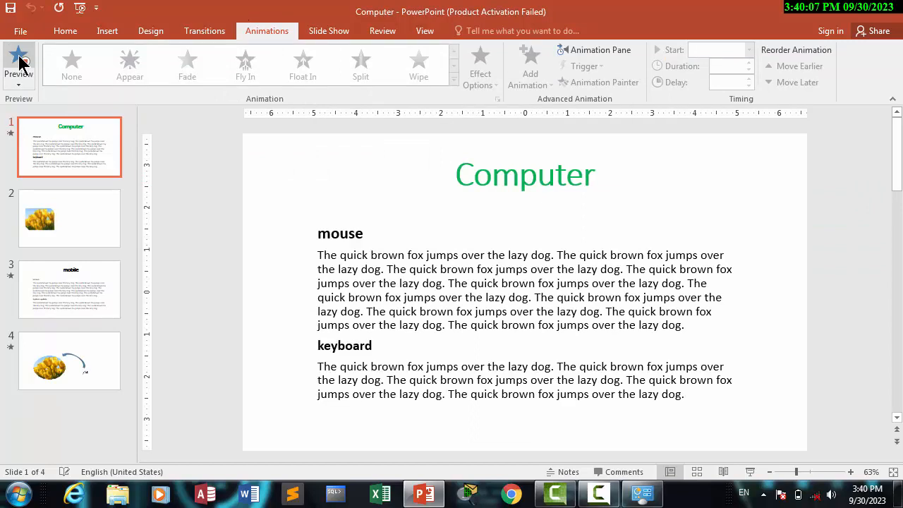
{"action": "left_click", "coordinate": [62, 310]}
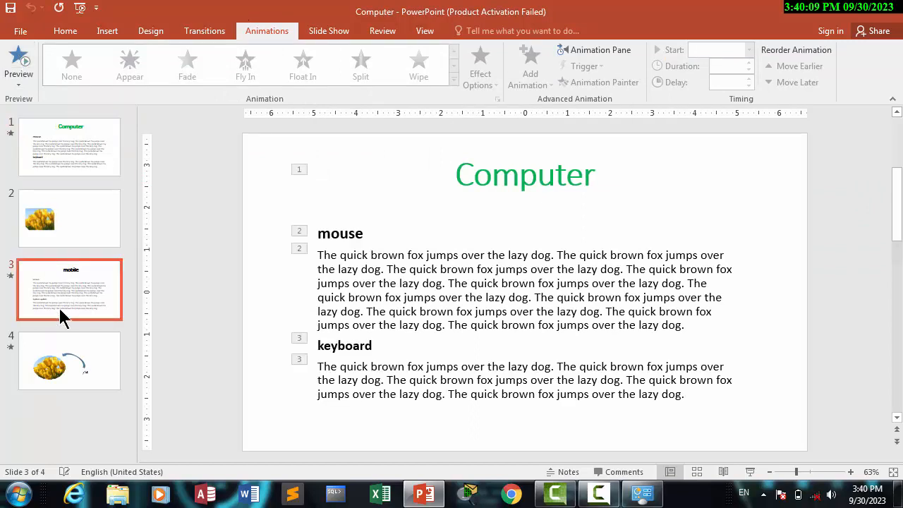
{"action": "left_click", "coordinate": [60, 359]}
{"action": "left_click", "coordinate": [80, 238]}
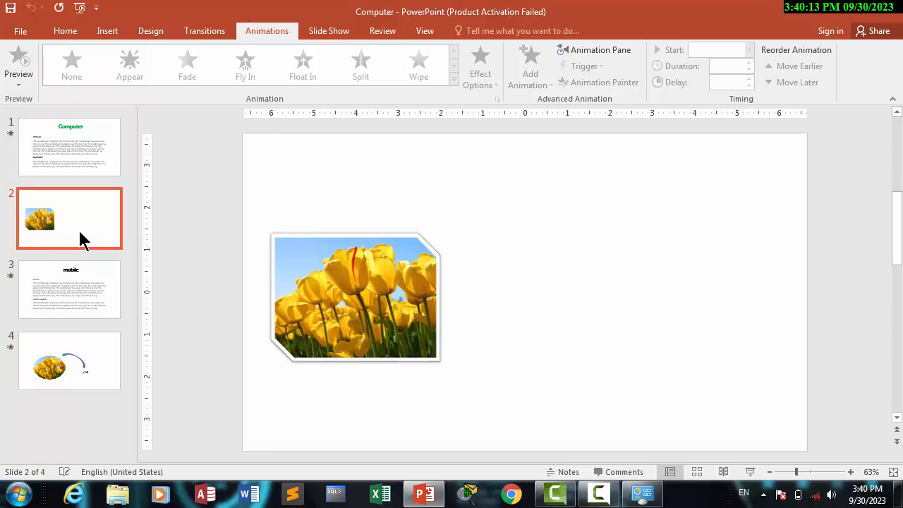
Move the tulips picture on slide 2 close to the slide's left edge at about mid-height
{"action": "left_click", "coordinate": [381, 286]}
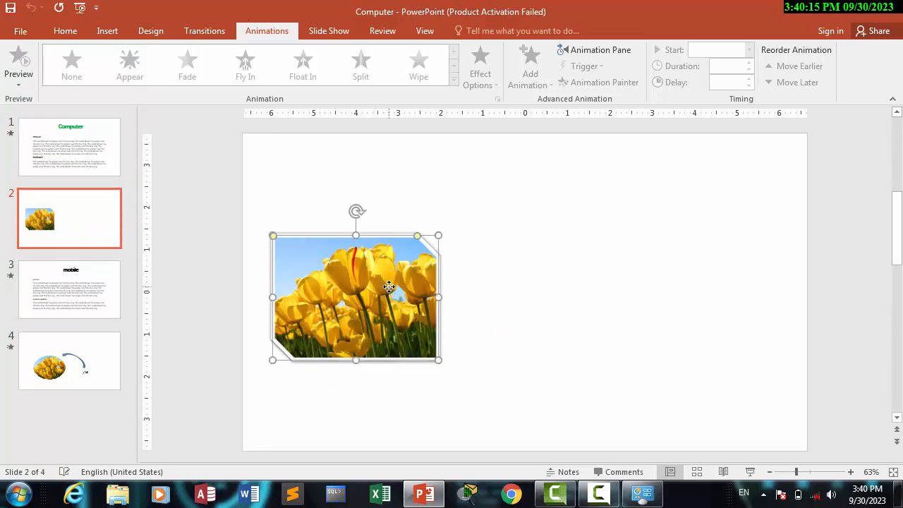
{"action": "left_click_drag", "start_coordinate": [375, 289], "coordinate": [407, 280]}
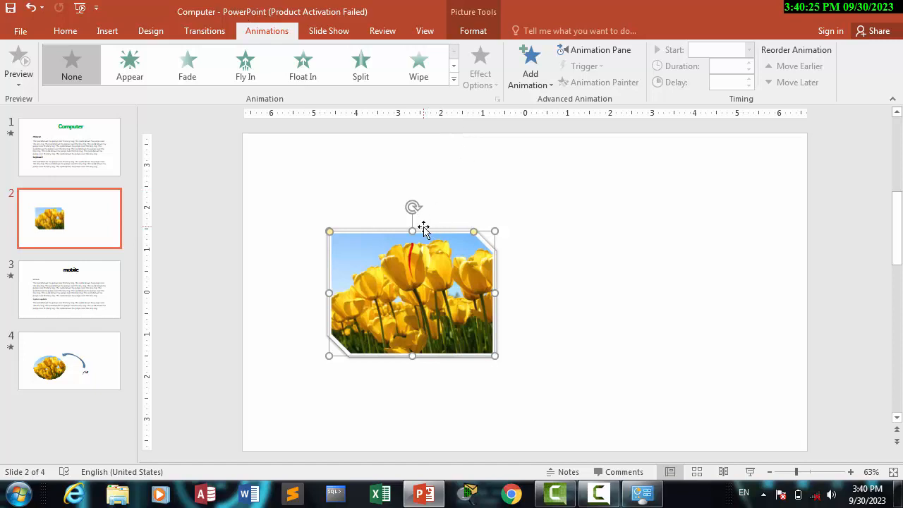
{"action": "left_click_drag", "start_coordinate": [419, 272], "coordinate": [348, 262]}
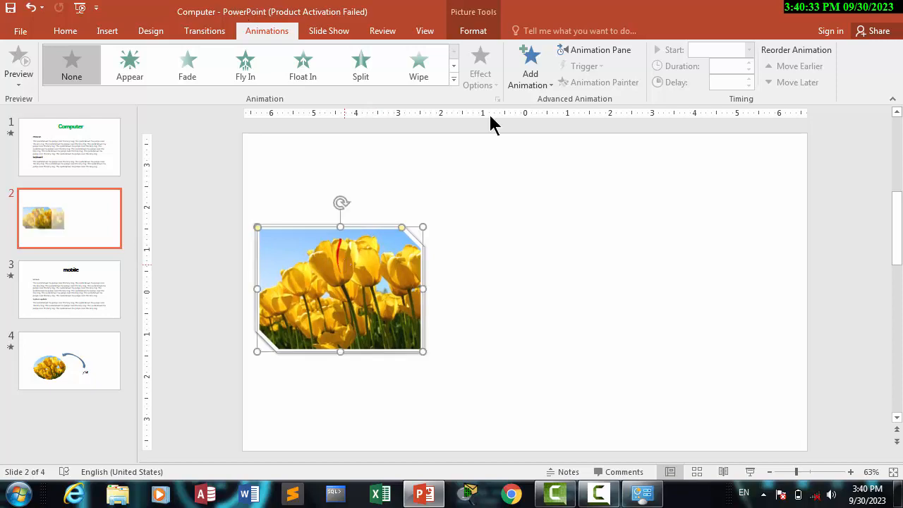
Apply the Shapes motion path animation to the tulips picture on slide 2
{"action": "left_click", "coordinate": [455, 81]}
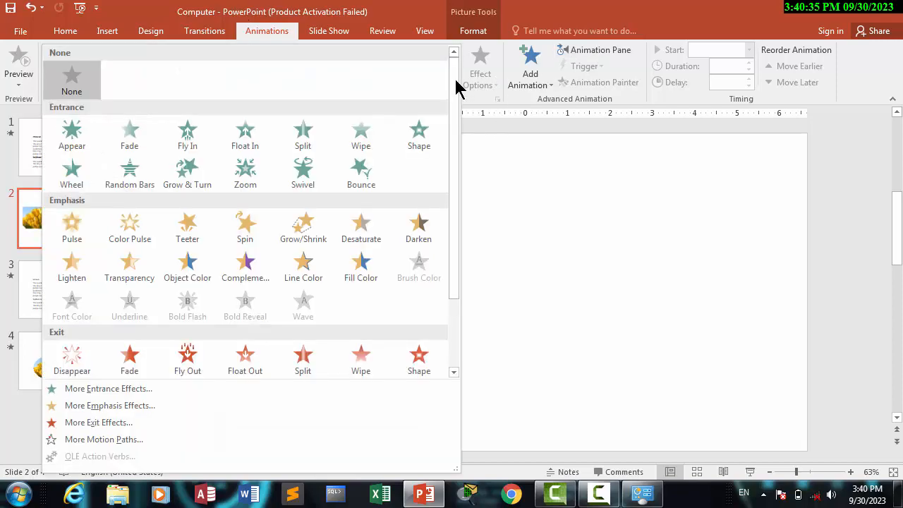
{"action": "scroll", "coordinate": [458, 120], "scroll_direction": "down", "scroll_amount": 2}
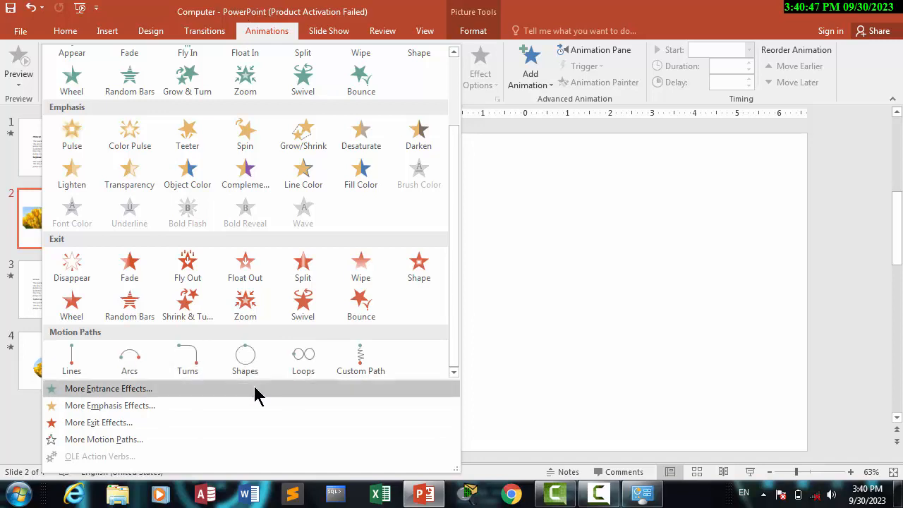
{"action": "left_click", "coordinate": [247, 364]}
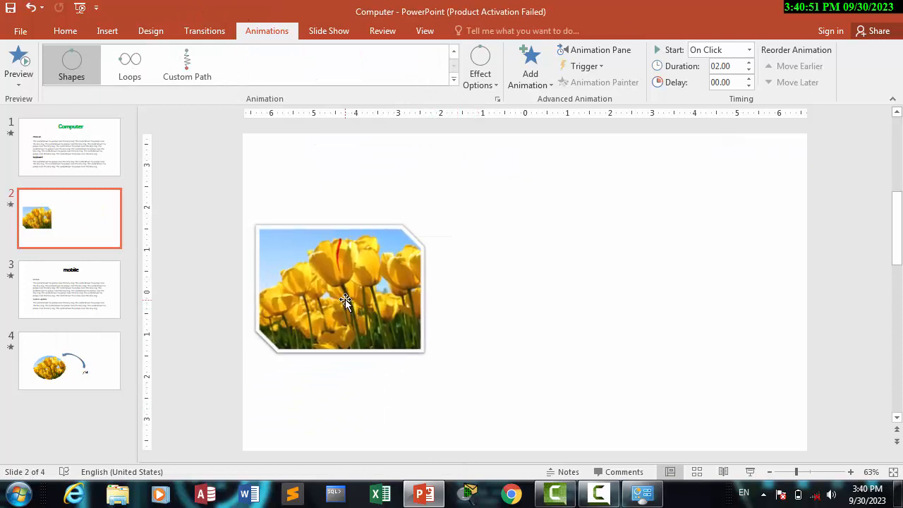
Move the animated tulips picture near the slide's centre and preview its motion path animation
{"action": "left_click_drag", "start_coordinate": [377, 268], "coordinate": [539, 276]}
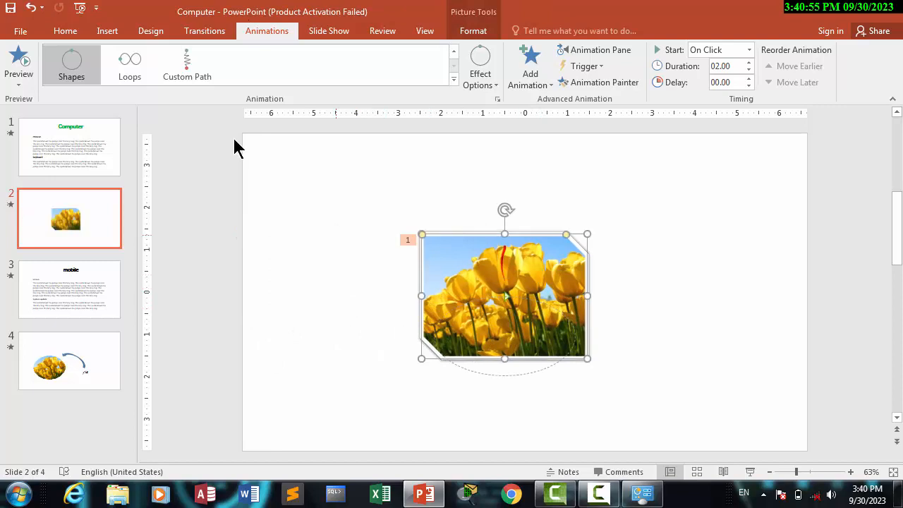
{"action": "left_click", "coordinate": [19, 57]}
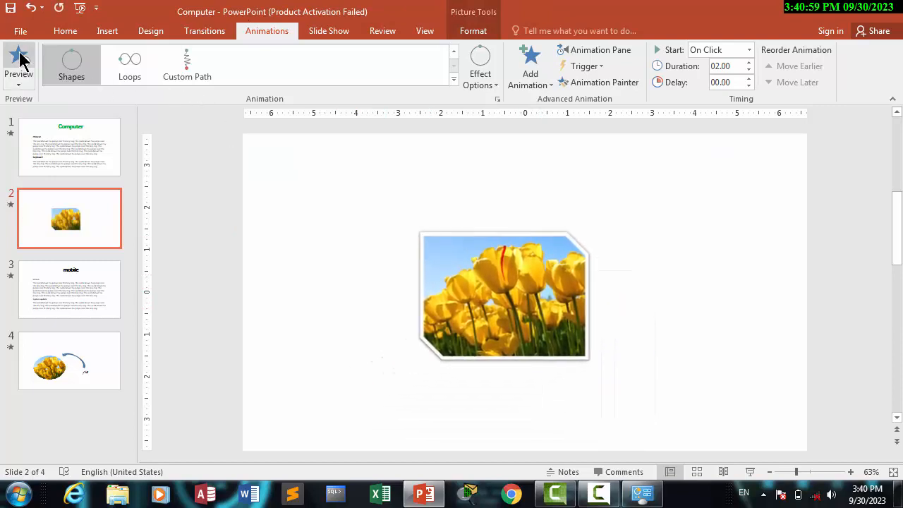
Shift the circular motion path slightly up and right, and edit its points to raise the top point about 1.1 inches
{"action": "left_click", "coordinate": [520, 296]}
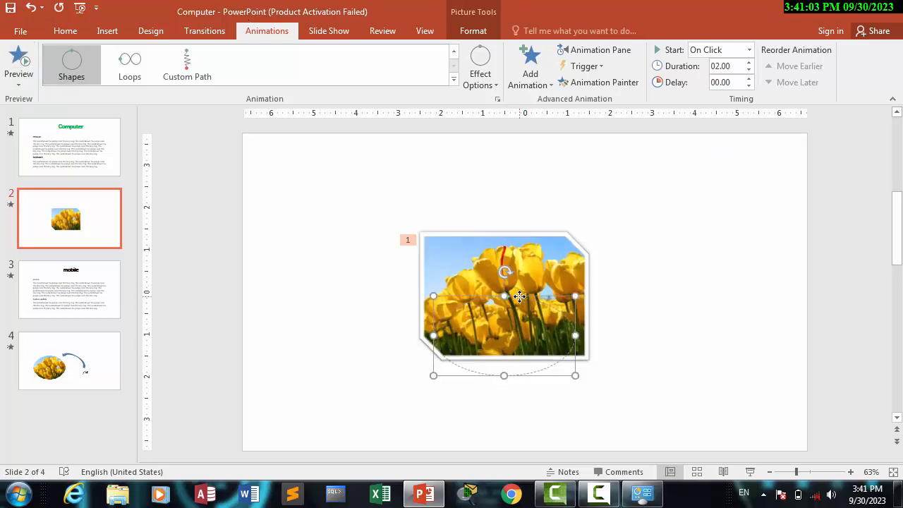
{"action": "left_click_drag", "start_coordinate": [520, 297], "coordinate": [526, 298]}
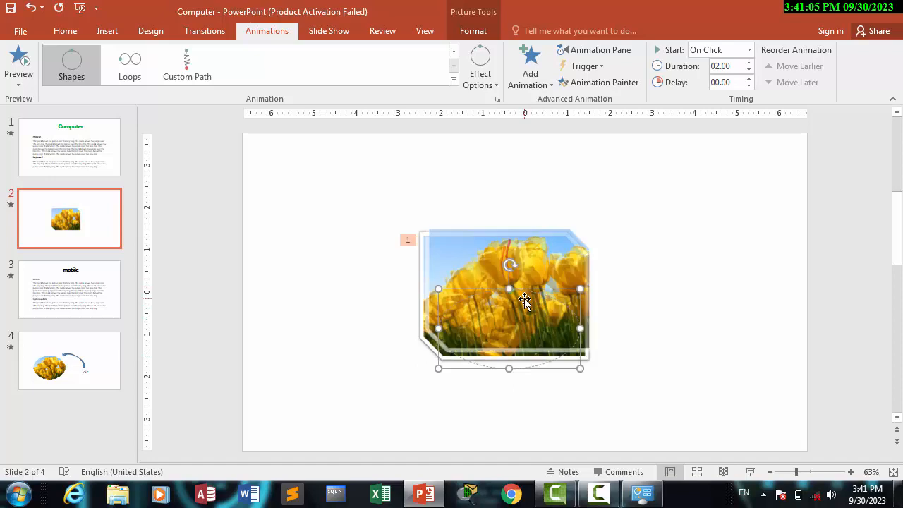
{"action": "right_click", "coordinate": [537, 366]}
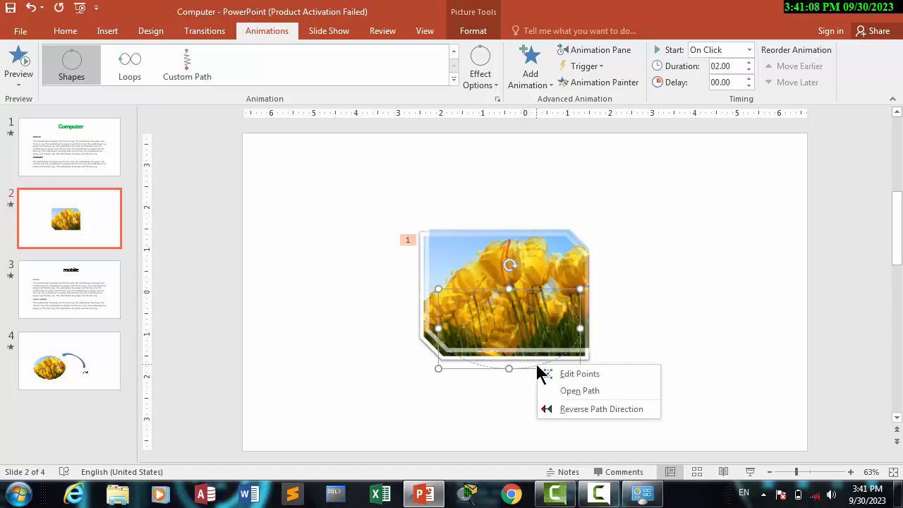
{"action": "left_click", "coordinate": [575, 379]}
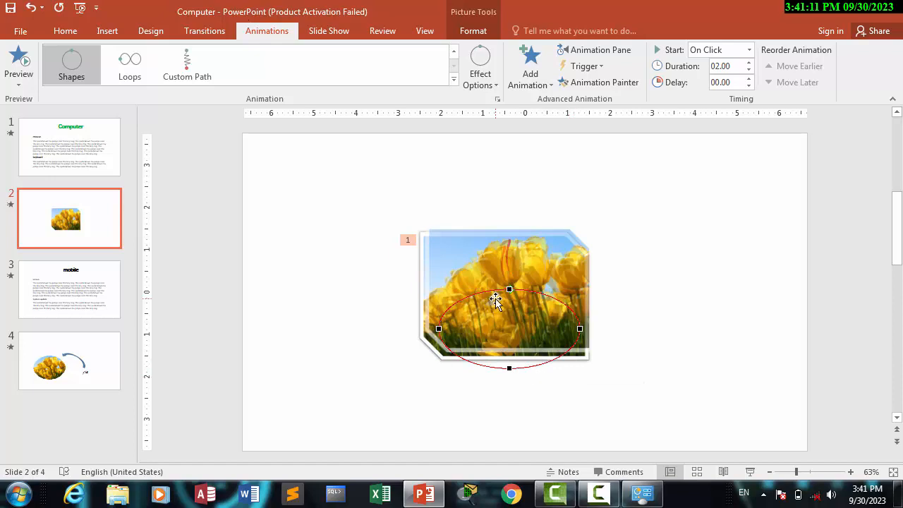
{"action": "left_click_drag", "start_coordinate": [509, 289], "coordinate": [604, 246]}
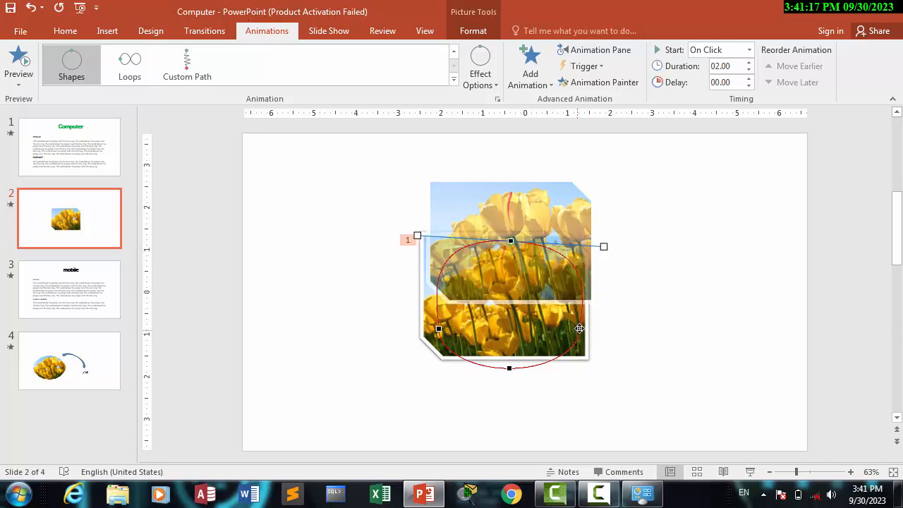